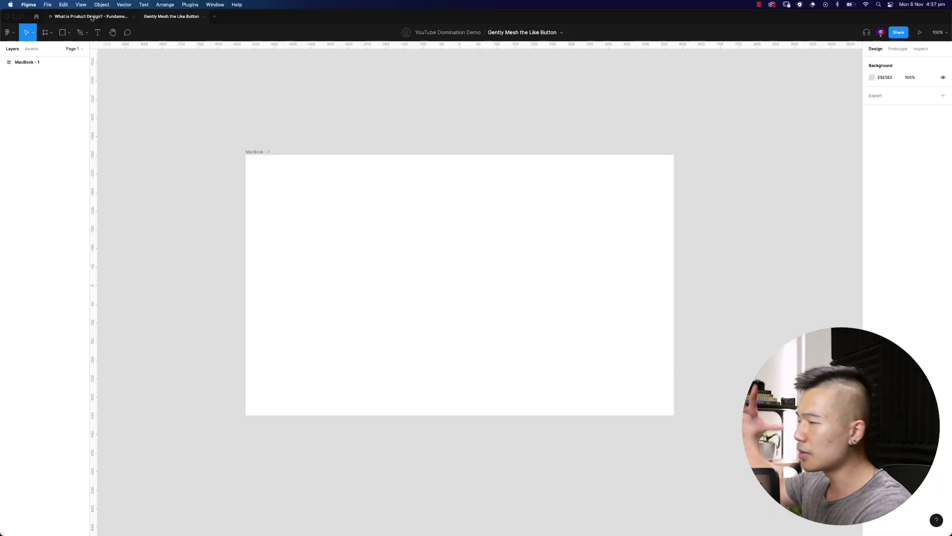
View the Fundamentals prototype presentation, then return to the 'Gently Mesh the Like Button' file.
{"action": "left_click", "coordinate": [92, 17]}
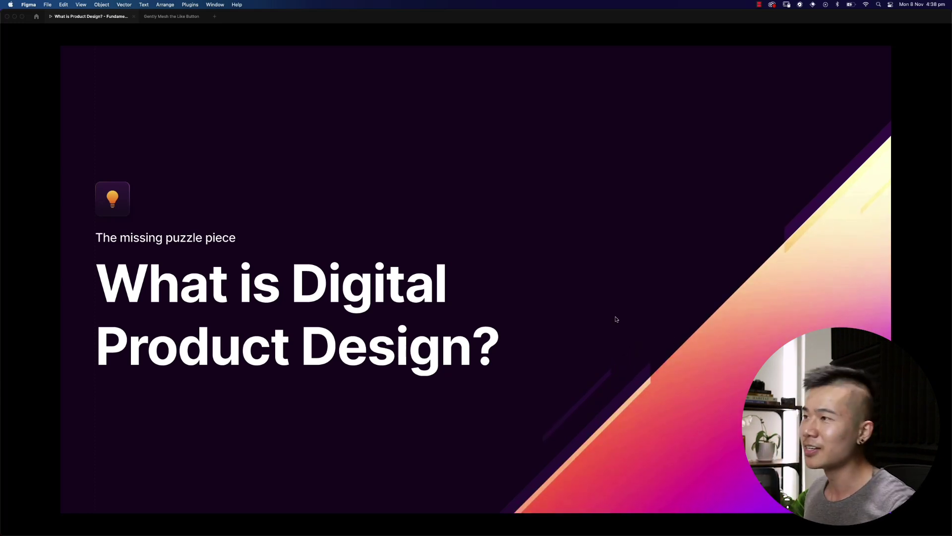
{"action": "key", "text": "ctrl+Tab"}
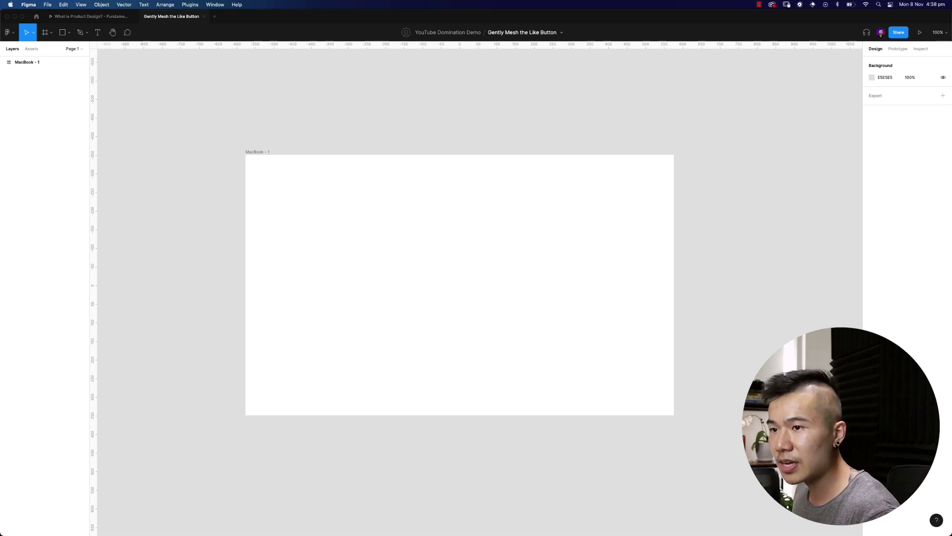
In Chrome, dismiss the chat popup and Google search for 'mesh gradients'.
{"action": "key", "text": "super+Tab"}
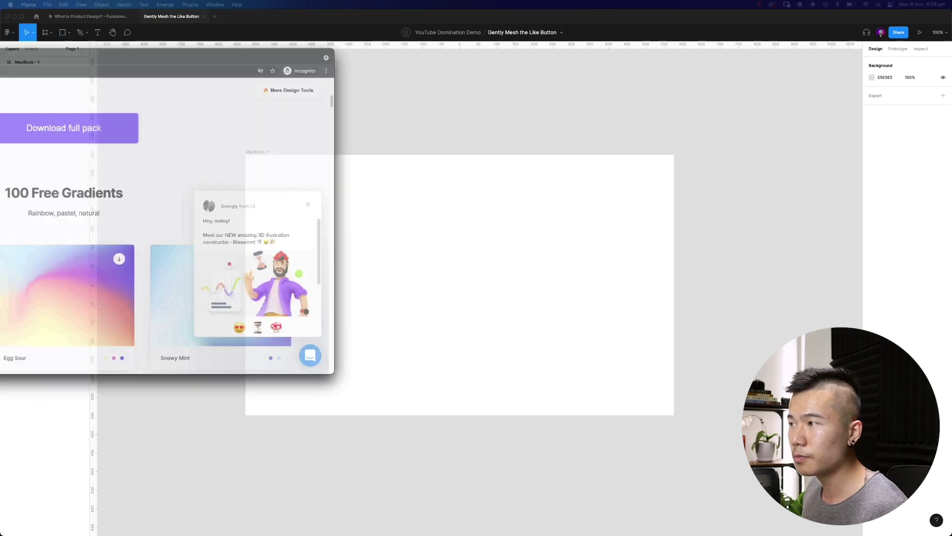
{"action": "left_click", "coordinate": [734, 257]}
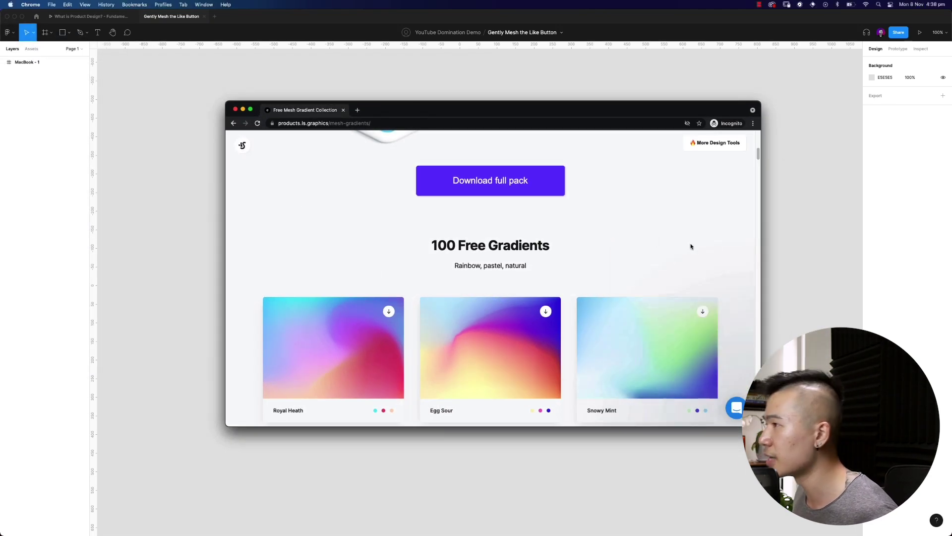
{"action": "key", "text": "super+t"}
{"action": "type", "text": "google.com"}
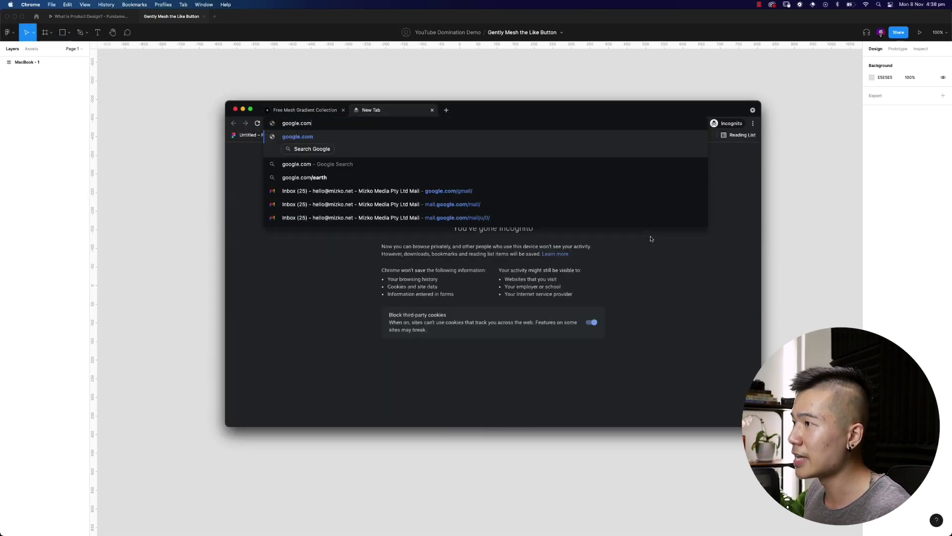
{"action": "key", "text": "Return"}
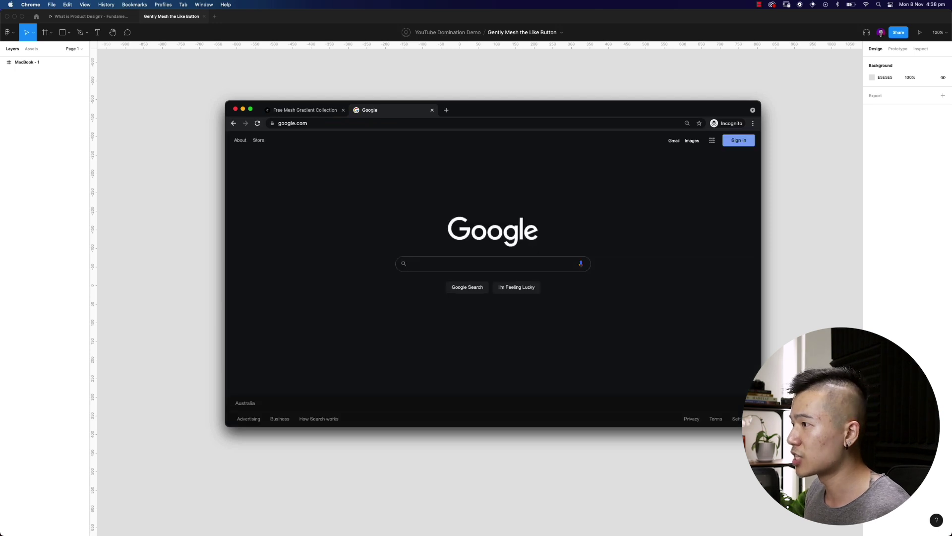
{"action": "type", "text": "mesh gradients"}
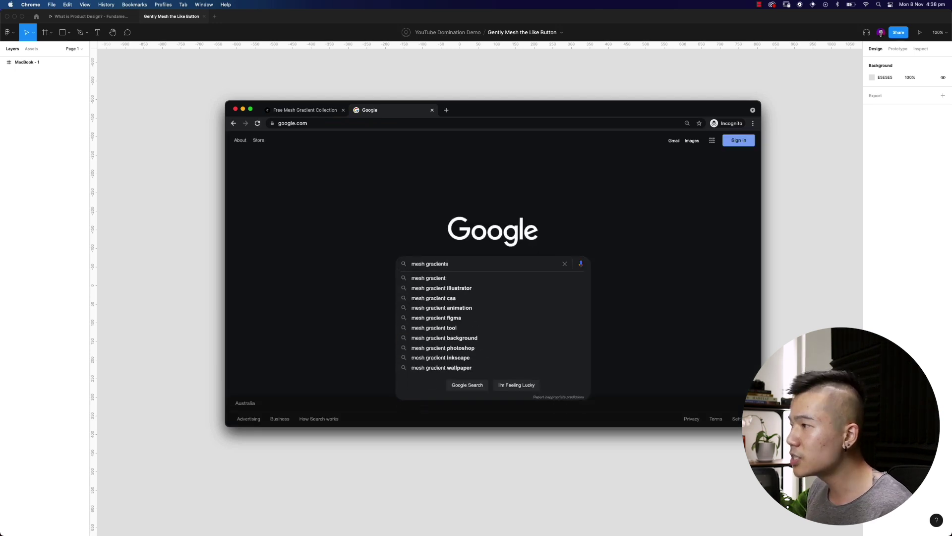
{"action": "key", "text": "Return"}
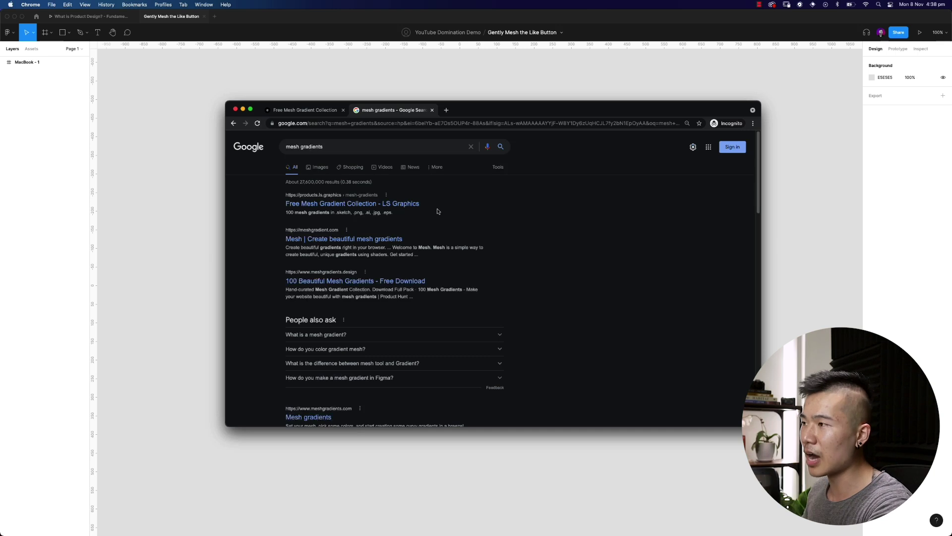
Open the LS Graphics Free Mesh Gradient Collection and bring up the full-size Egg Sour image's options.
{"action": "left_click", "coordinate": [409, 206]}
{"action": "scroll", "coordinate": [442, 232], "scroll_direction": "down", "scroll_amount": 10}
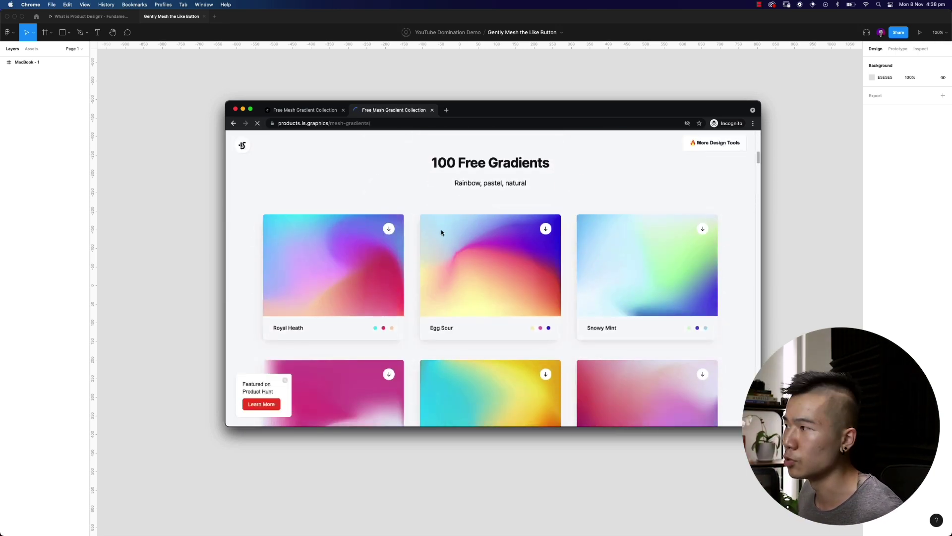
{"action": "scroll", "coordinate": [441, 231], "scroll_direction": "down", "scroll_amount": 3}
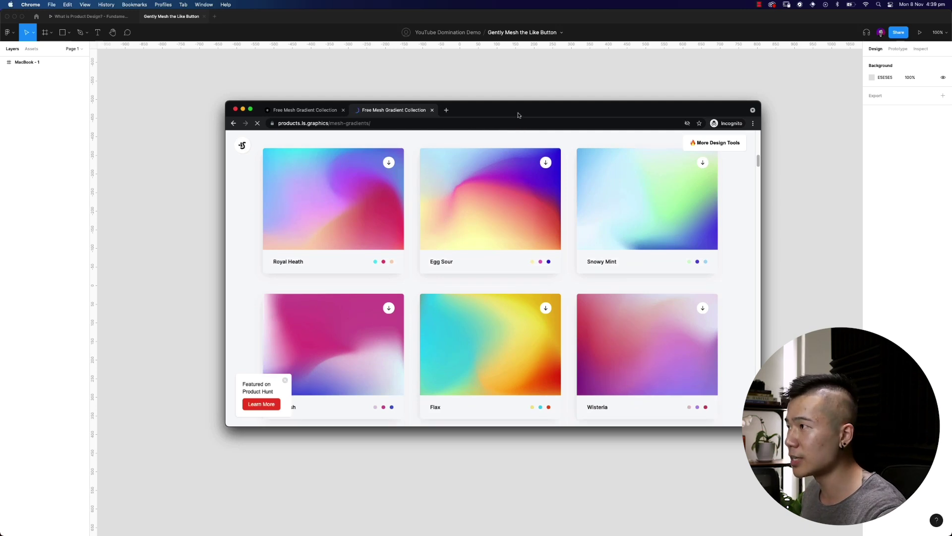
{"action": "double_click", "coordinate": [518, 115]}
{"action": "scroll", "coordinate": [484, 186], "scroll_direction": "down", "scroll_amount": 5}
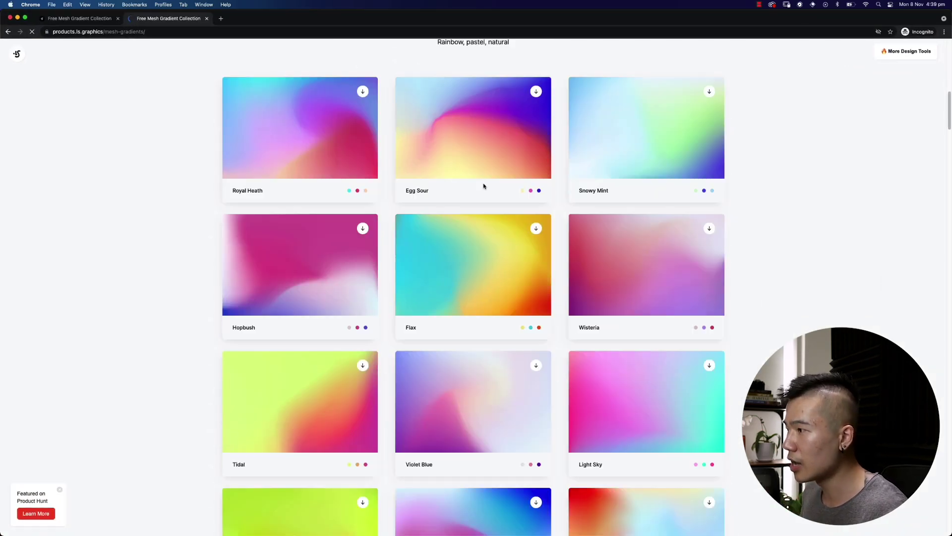
{"action": "scroll", "coordinate": [483, 186], "scroll_direction": "down", "scroll_amount": 2}
{"action": "scroll", "coordinate": [484, 184], "scroll_direction": "down", "scroll_amount": 2}
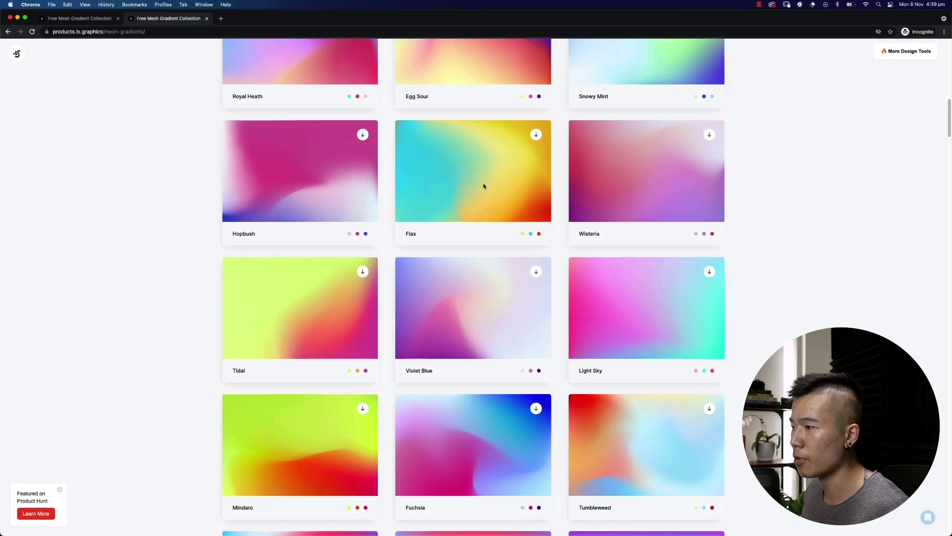
{"action": "scroll", "coordinate": [486, 194], "scroll_direction": "up", "scroll_amount": 4}
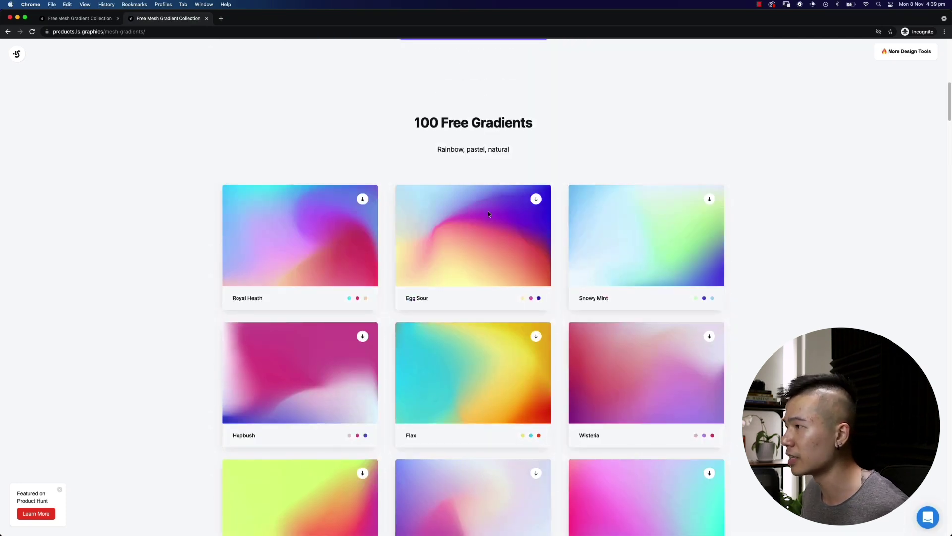
{"action": "double_click", "coordinate": [561, 18]}
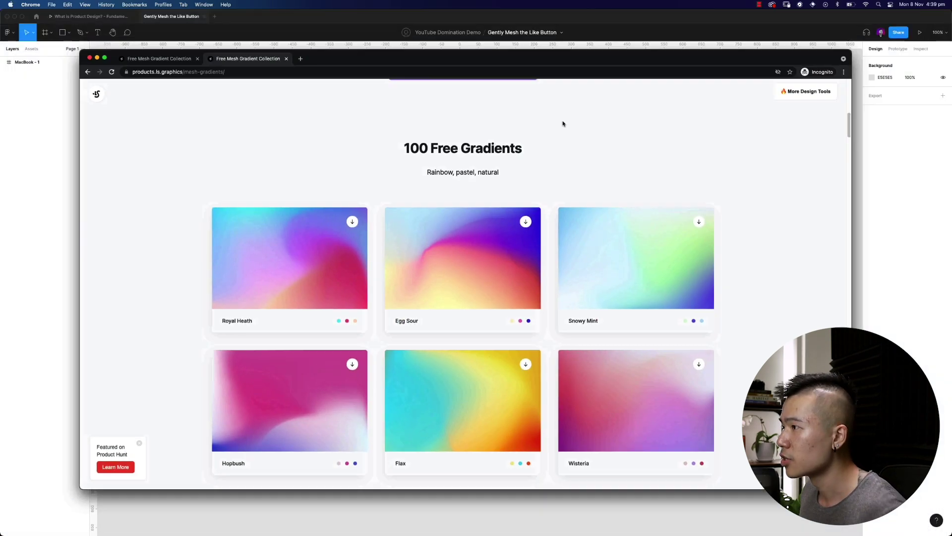
{"action": "left_click", "coordinate": [503, 248]}
{"action": "right_click", "coordinate": [417, 248]}
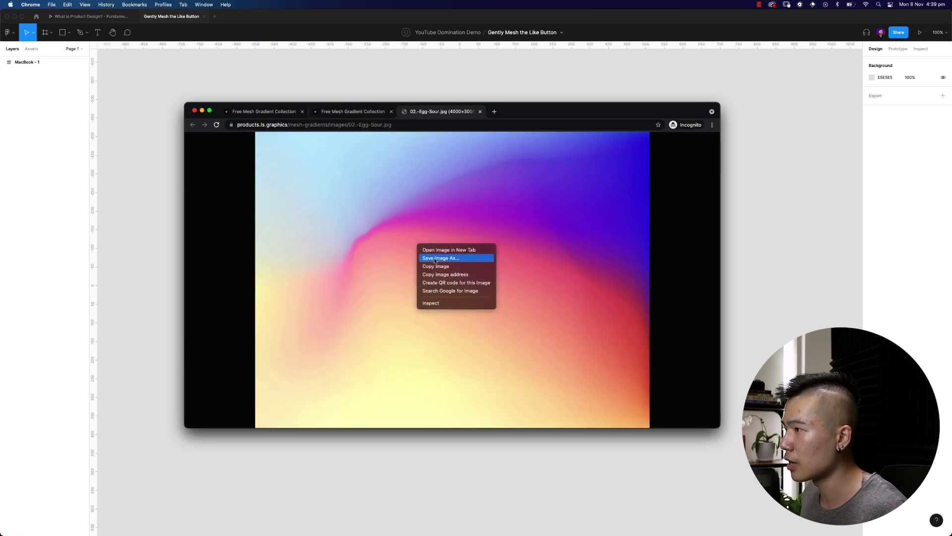
Copy the Egg Sour image, paste it into Figma and rotate it 180°.
{"action": "left_click", "coordinate": [446, 264]}
{"action": "left_click", "coordinate": [745, 274]}
{"action": "key", "text": "super+v"}
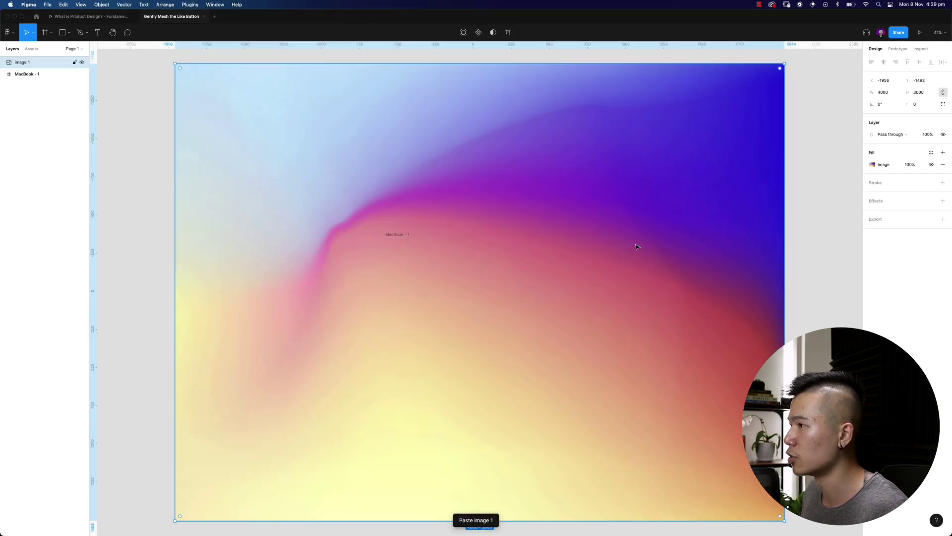
{"action": "scroll", "coordinate": [748, 221], "scroll_direction": "up", "scroll_amount": 5}
{"action": "scroll", "coordinate": [672, 256], "scroll_direction": "down", "scroll_amount": 5}
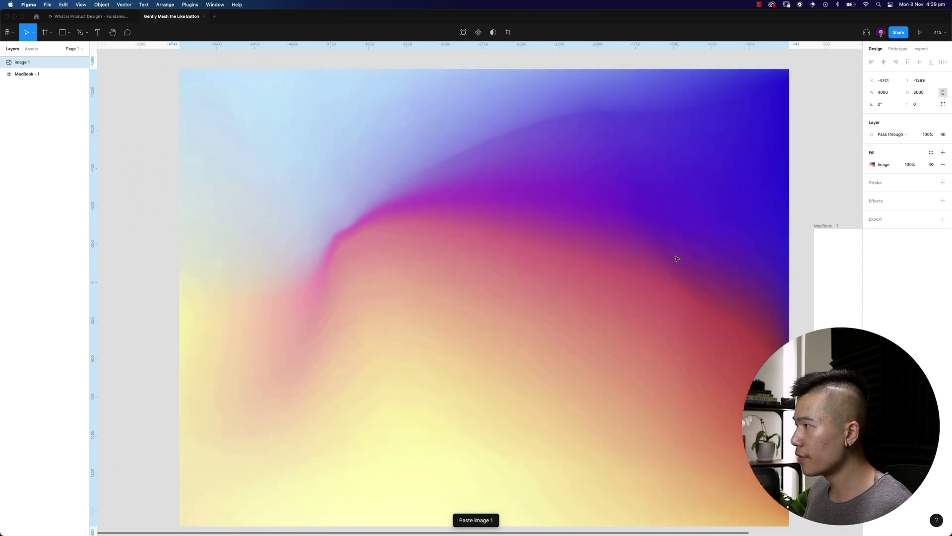
{"action": "scroll", "coordinate": [668, 255], "scroll_direction": "right", "scroll_amount": 2}
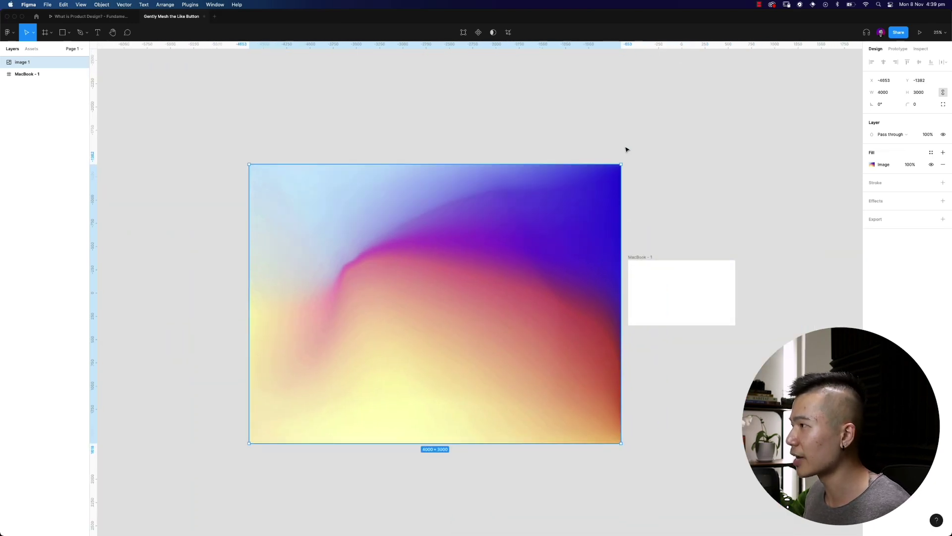
{"action": "left_click_drag", "start_coordinate": [623, 163], "coordinate": [351, 349]}
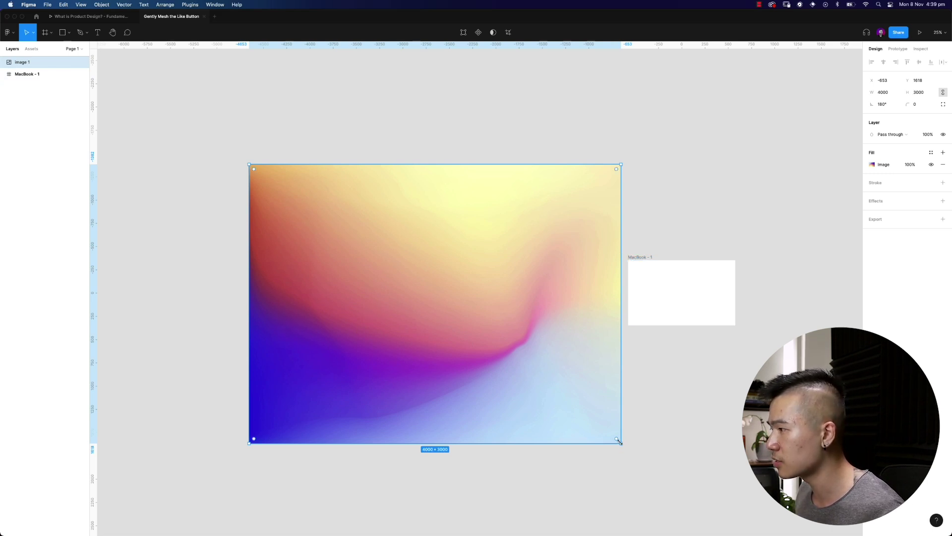
Place the image inside MacBook - 1, resize it to 1274×956 to cover the frame, and lock it.
{"action": "left_click_drag", "start_coordinate": [619, 441], "coordinate": [512, 360]}
{"action": "left_click_drag", "start_coordinate": [472, 334], "coordinate": [666, 309]}
{"action": "scroll", "coordinate": [663, 308], "scroll_direction": "right", "scroll_amount": 5}
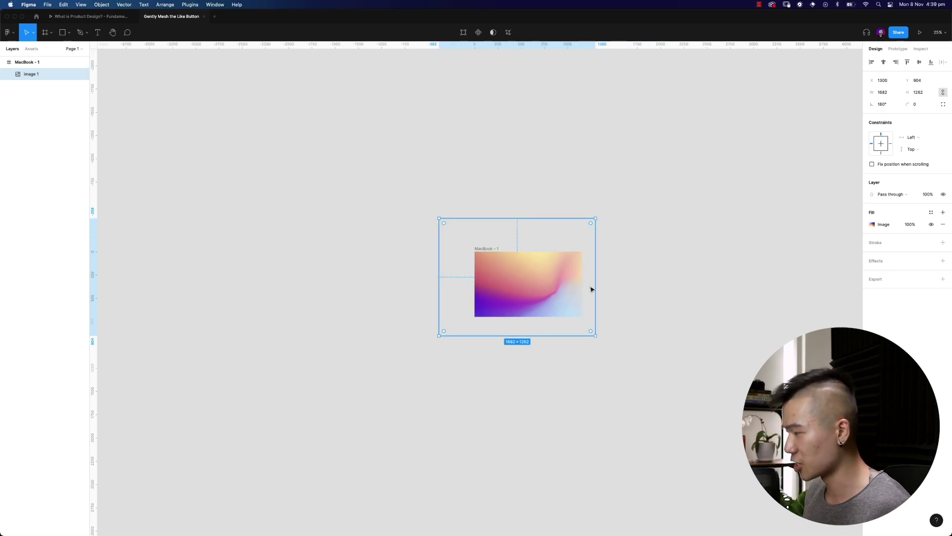
{"action": "key", "text": "plus"}
{"action": "key", "text": "plus"}
{"action": "scroll", "coordinate": [590, 289], "scroll_direction": "right", "scroll_amount": 5}
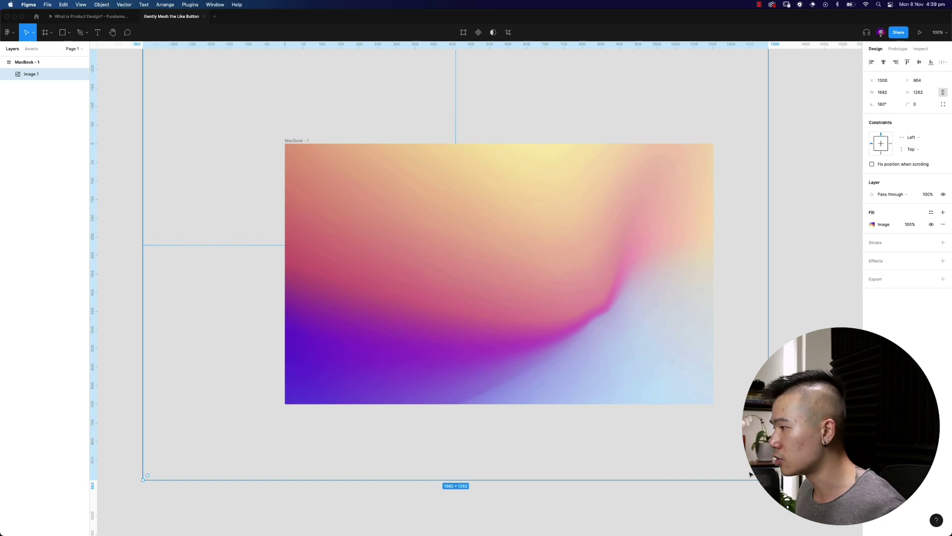
{"action": "left_click_drag", "start_coordinate": [768, 479], "coordinate": [685, 419]}
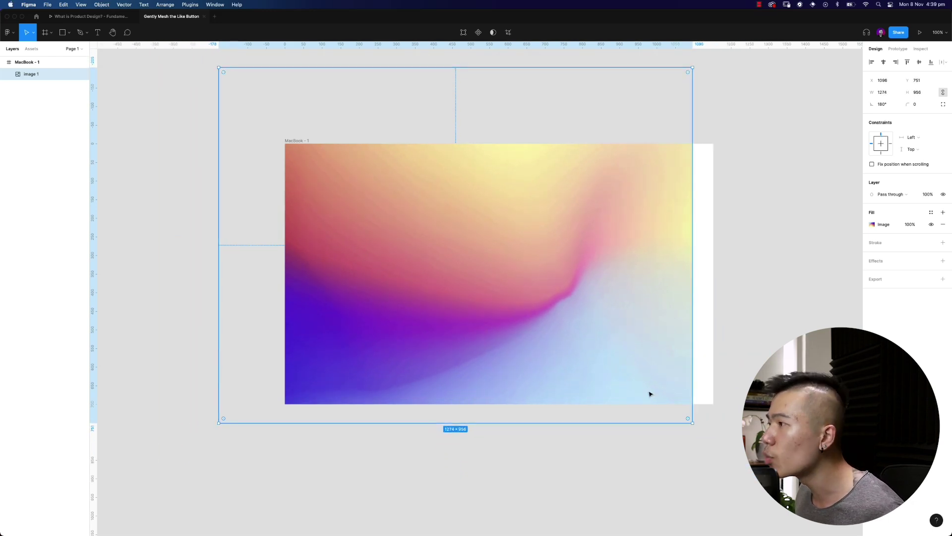
{"action": "left_click_drag", "start_coordinate": [492, 312], "coordinate": [494, 310]}
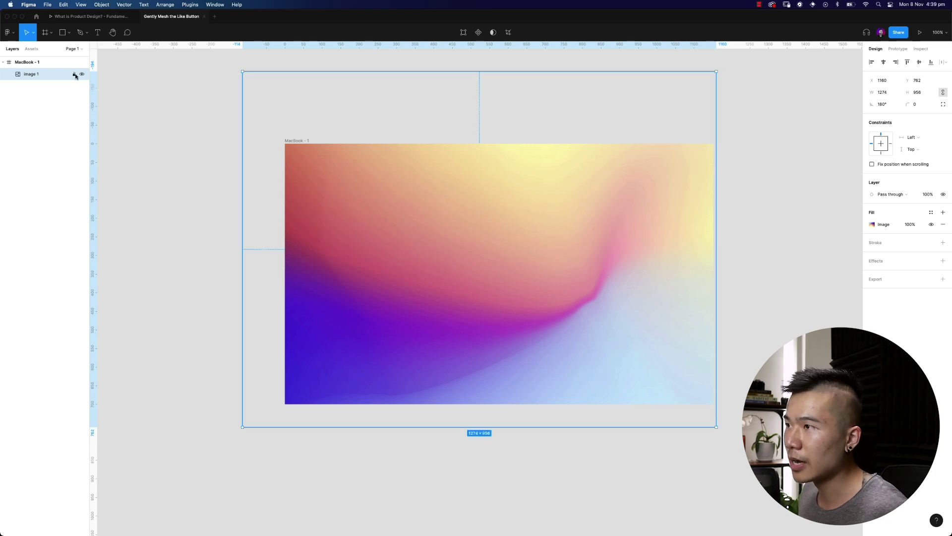
{"action": "left_click", "coordinate": [74, 73]}
{"action": "left_click", "coordinate": [173, 158]}
{"action": "key", "text": "p"}
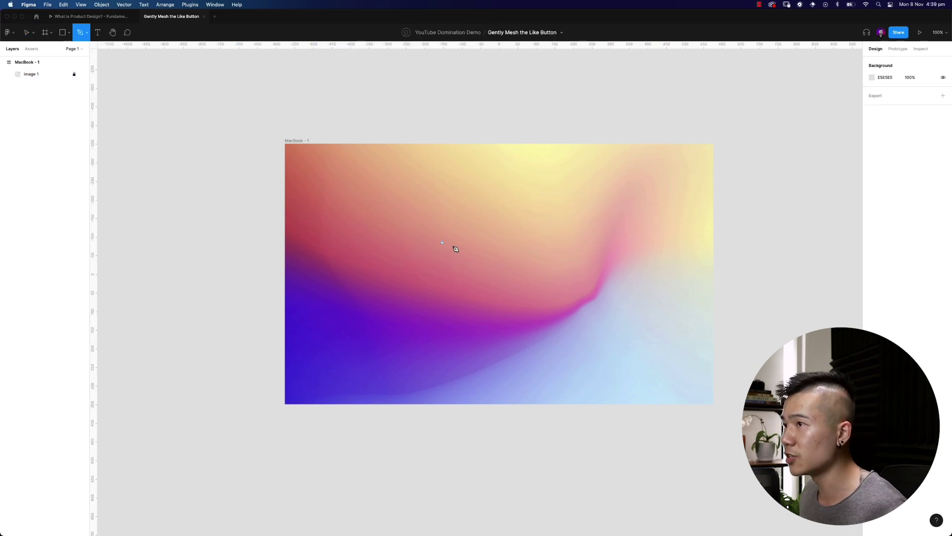
{"action": "left_click", "coordinate": [603, 283]}
{"action": "left_click_drag", "start_coordinate": [402, 372], "coordinate": [415, 251]}
{"action": "left_click_drag", "start_coordinate": [488, 195], "coordinate": [554, 223]}
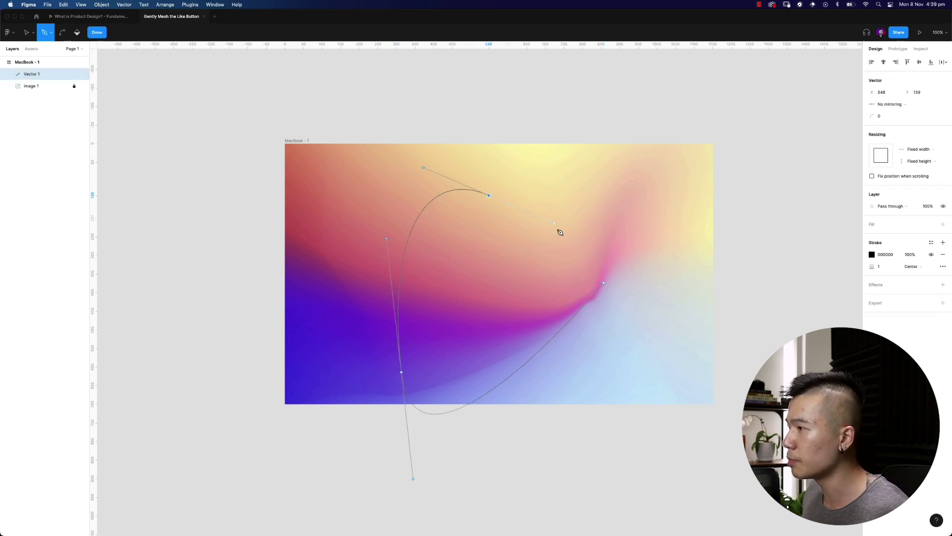
{"action": "left_click_drag", "start_coordinate": [615, 266], "coordinate": [661, 210]}
{"action": "left_click_drag", "start_coordinate": [643, 176], "coordinate": [719, 212]}
{"action": "left_click_drag", "start_coordinate": [650, 312], "coordinate": [609, 331]}
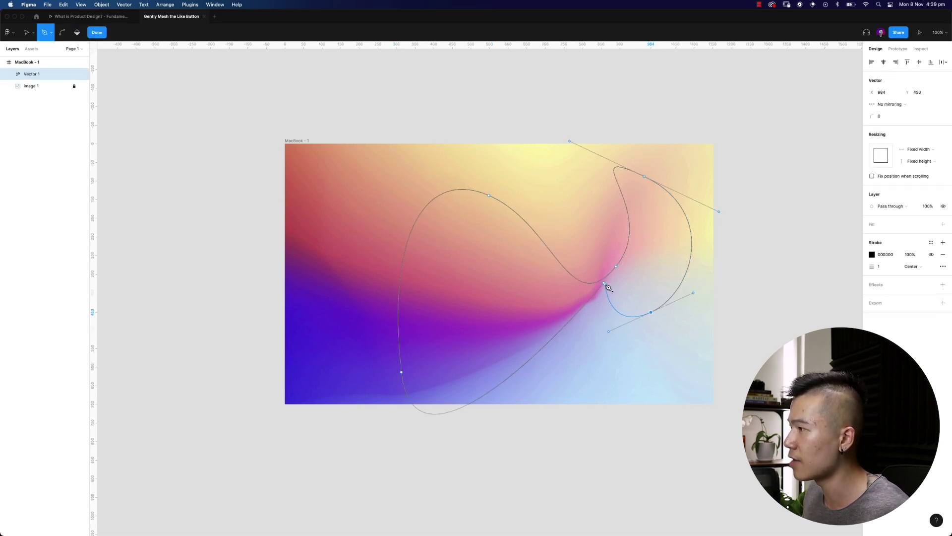
{"action": "left_click_drag", "start_coordinate": [604, 284], "coordinate": [530, 319]}
{"action": "key", "text": "Escape"}
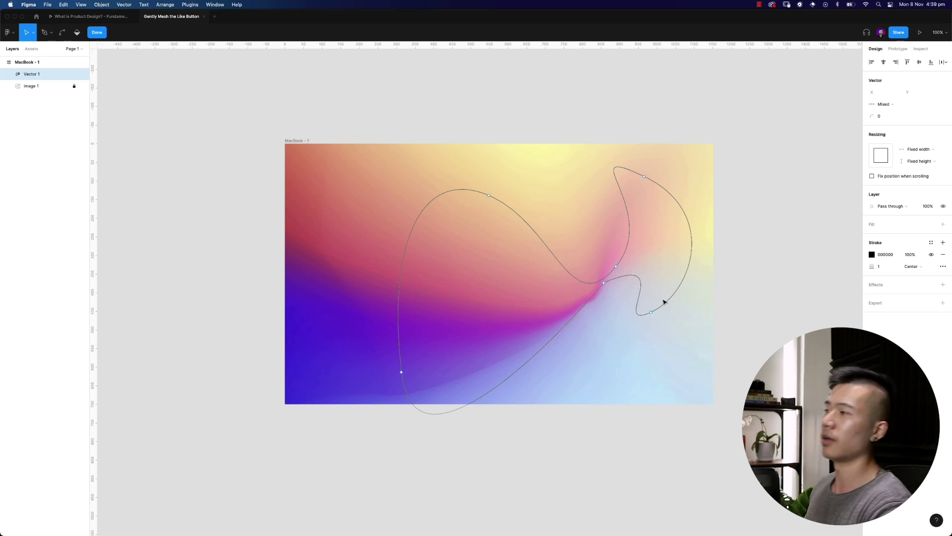
{"action": "left_click", "coordinate": [682, 285]}
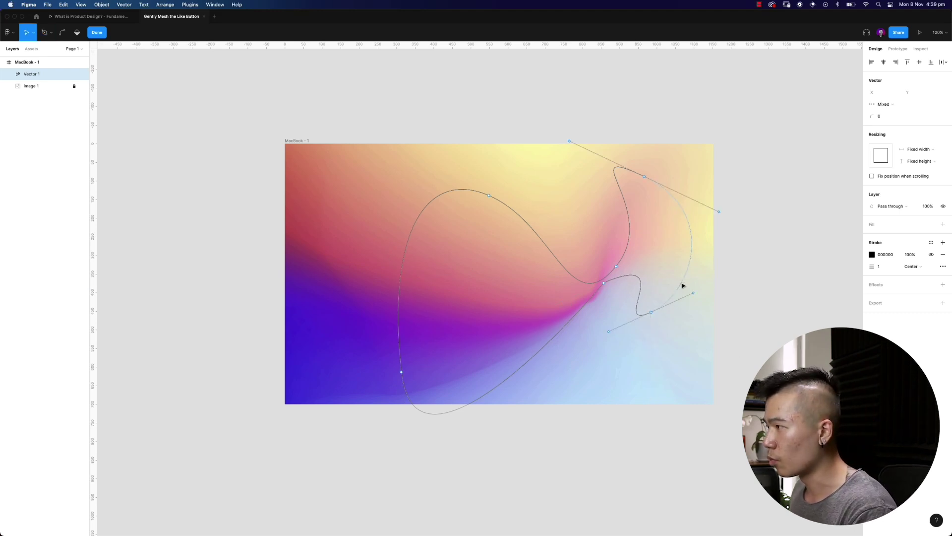
{"action": "key", "text": "BackSpace"}
{"action": "key", "text": "BackSpace"}
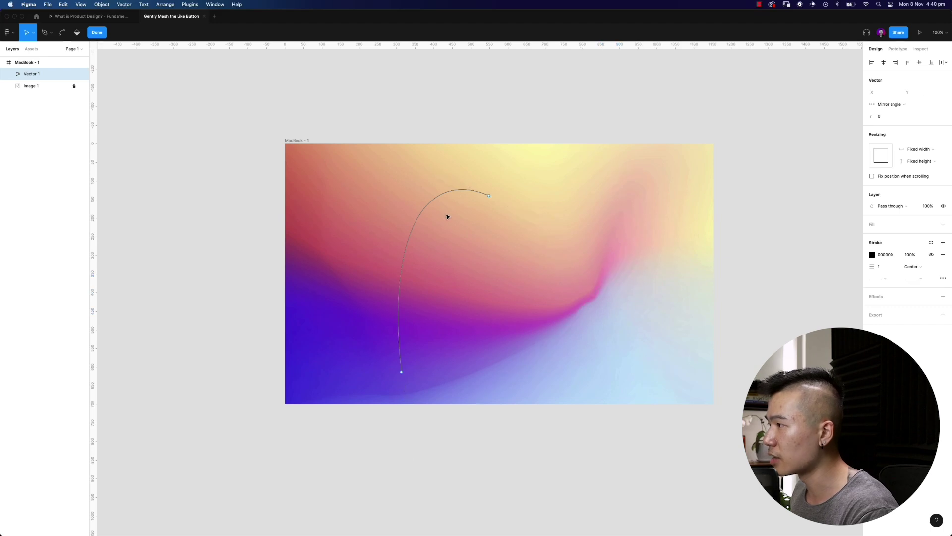
{"action": "key", "text": "BackSpace"}
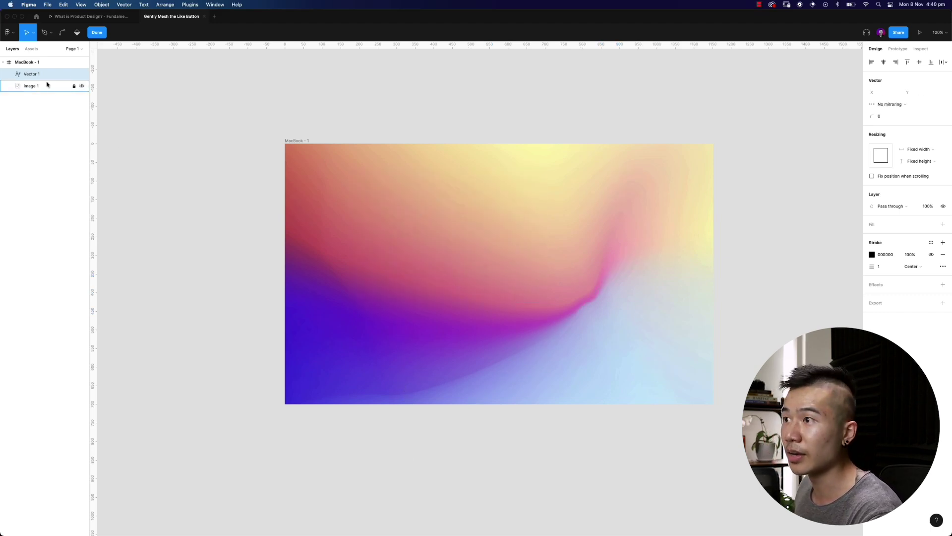
{"action": "key", "text": "Escape"}
{"action": "key", "text": "p"}
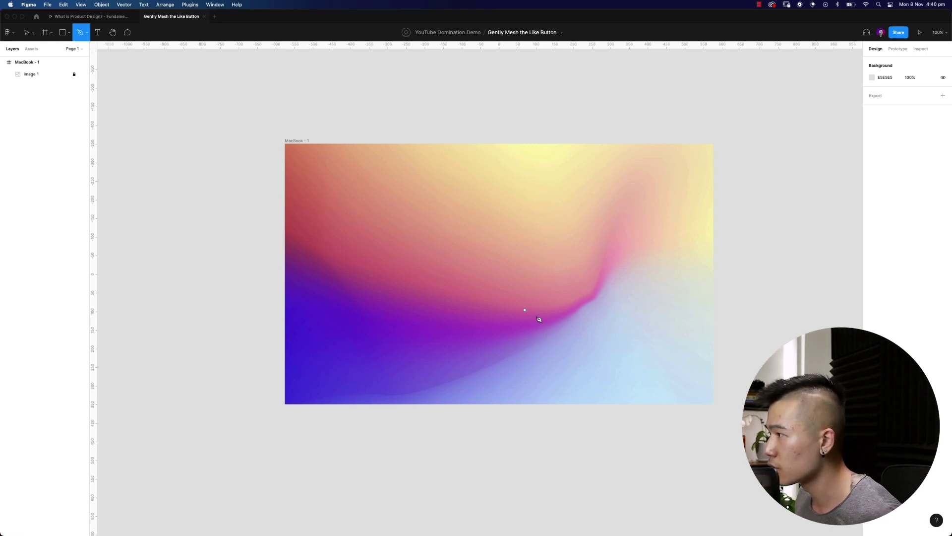
Draw a curved Pen path from the frame's bottom-left corner up the left edge to the pink swirl.
{"action": "left_click", "coordinate": [597, 295]}
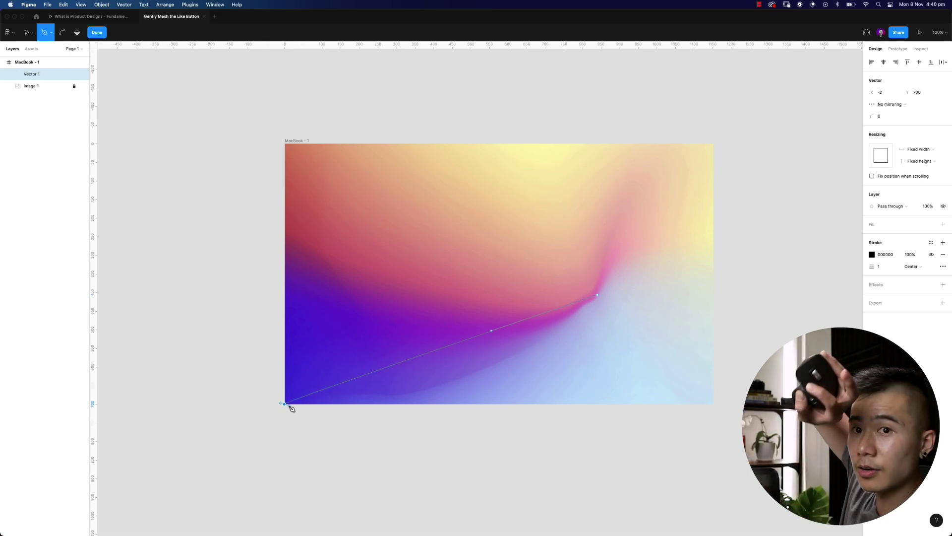
{"action": "left_click_drag", "start_coordinate": [280, 406], "coordinate": [114, 396]}
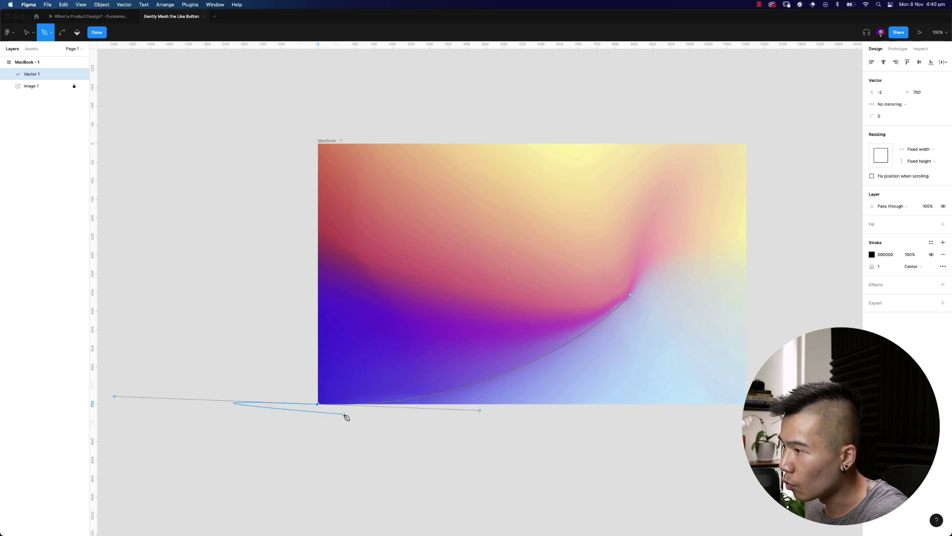
{"action": "key", "text": "Escape"}
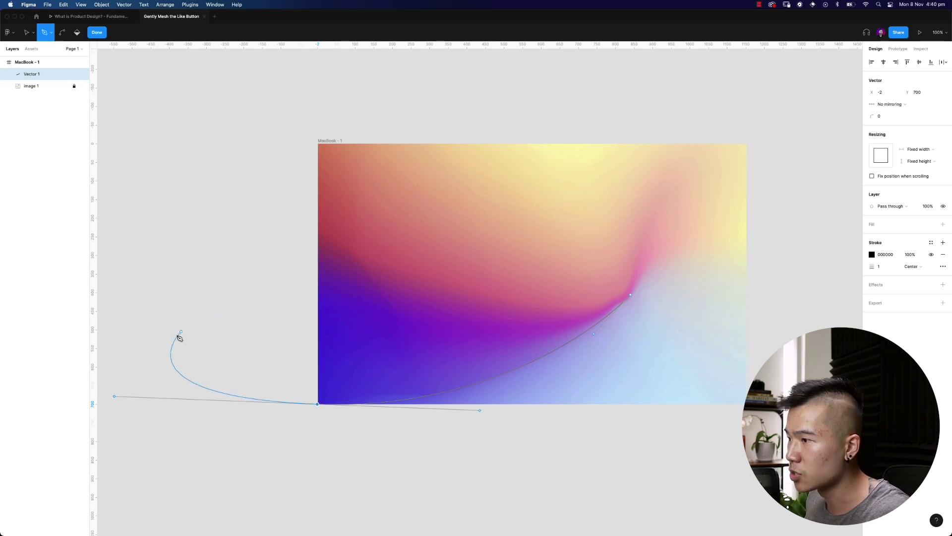
{"action": "left_click", "coordinate": [115, 397]}
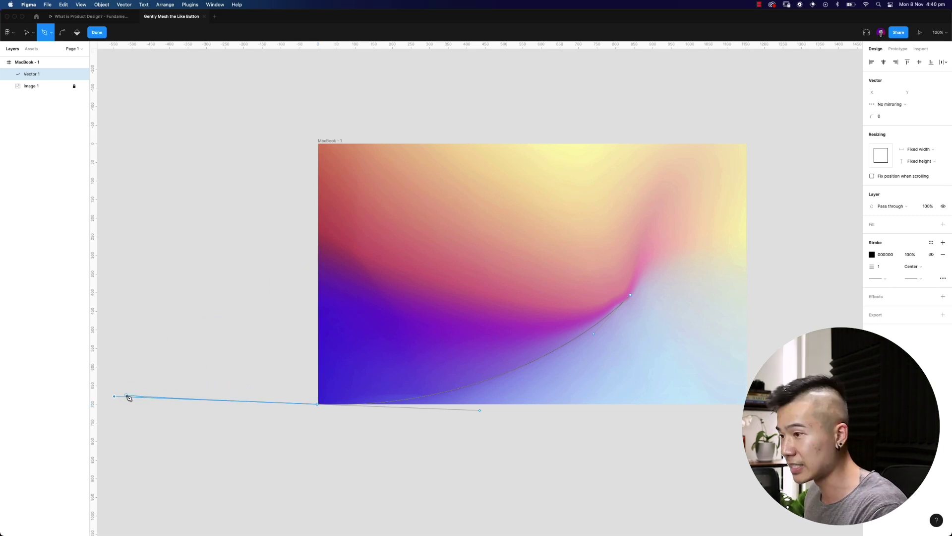
{"action": "key", "text": "super+z"}
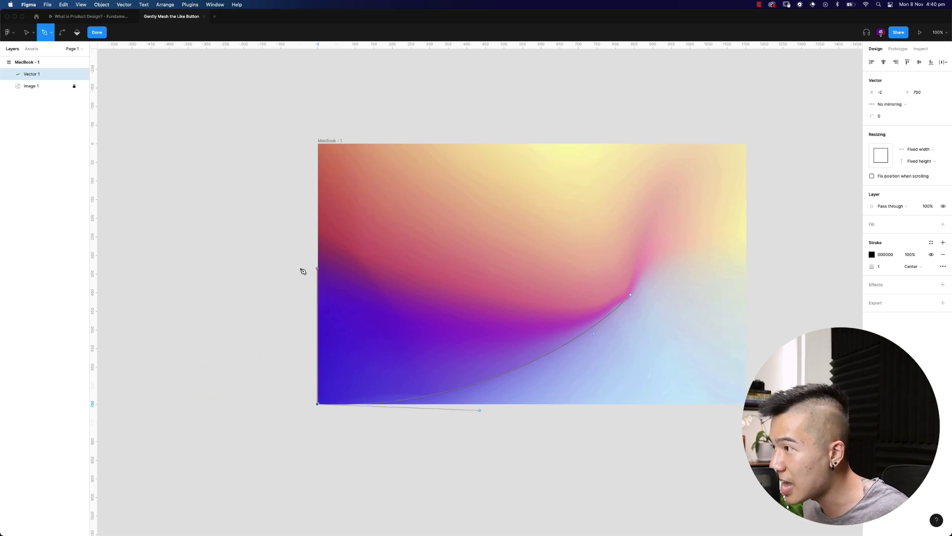
{"action": "left_click", "coordinate": [317, 242]}
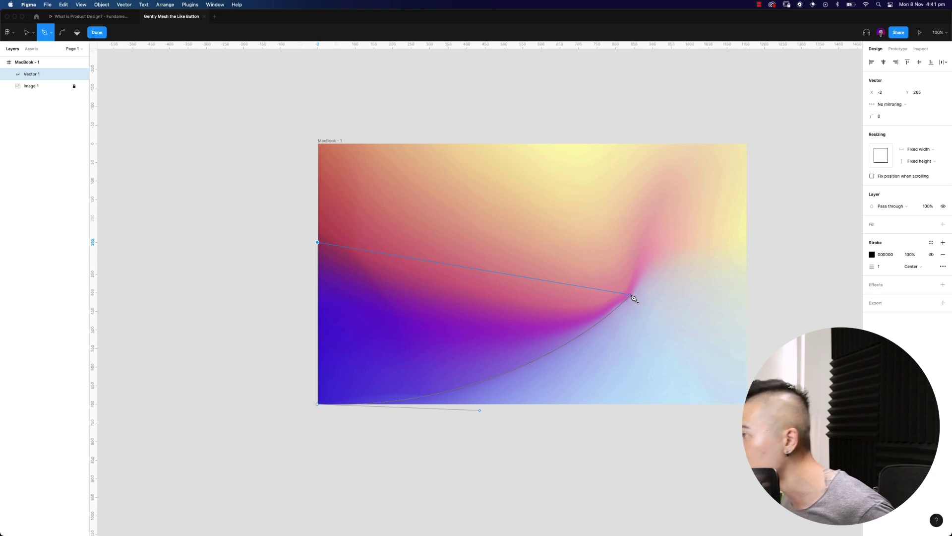
{"action": "left_click_drag", "start_coordinate": [631, 296], "coordinate": [818, 246]}
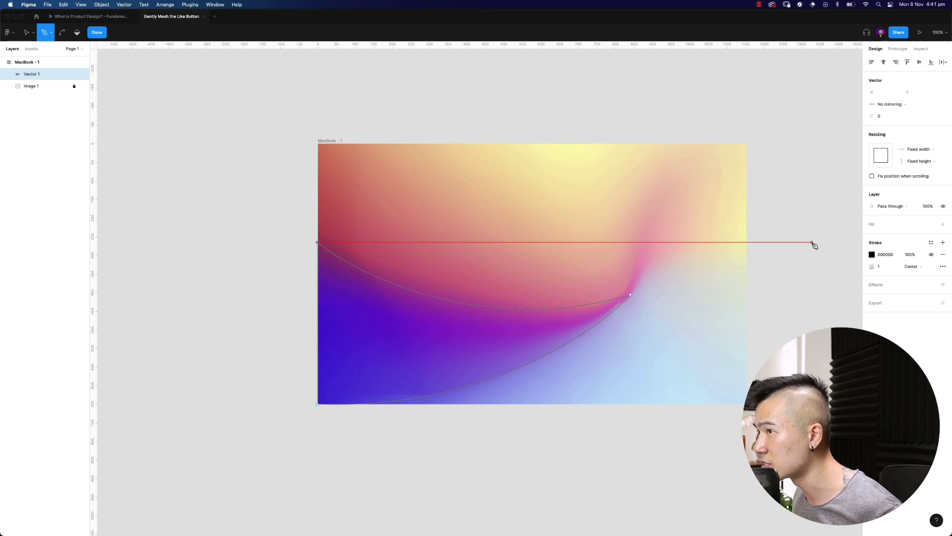
{"action": "key", "text": "Escape"}
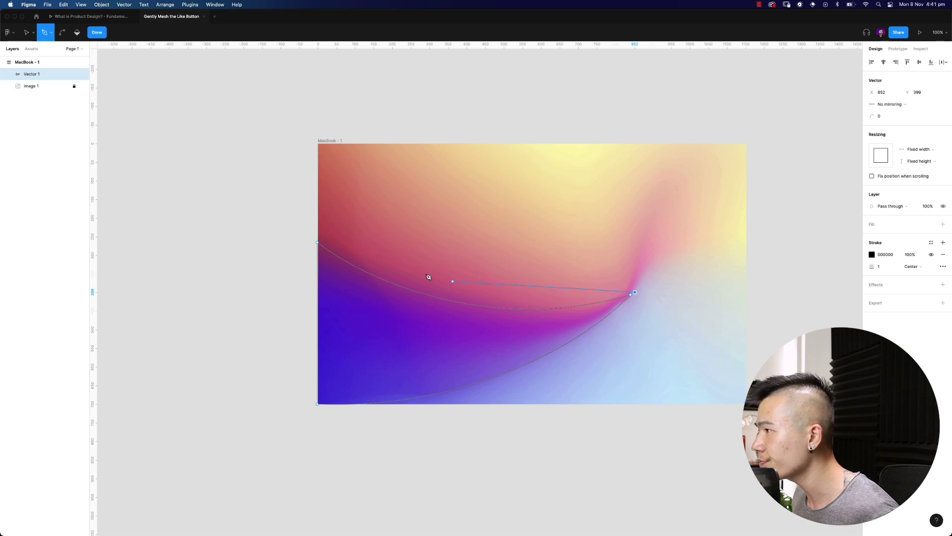
Trace Vector 2 from the top edge to the swirl, and Vector 3 from the swirl to the right edge.
{"action": "left_click", "coordinate": [422, 142]}
{"action": "mouse_move", "coordinate": [633, 292]}
{"action": "left_mouse_down"}
{"action": "mouse_move", "coordinate": [776, 270]}
{"action": "mouse_move", "coordinate": [680, 280]}
{"action": "left_mouse_up"}
{"action": "scroll", "coordinate": [342, 95], "scroll_direction": "up", "scroll_amount": 5}
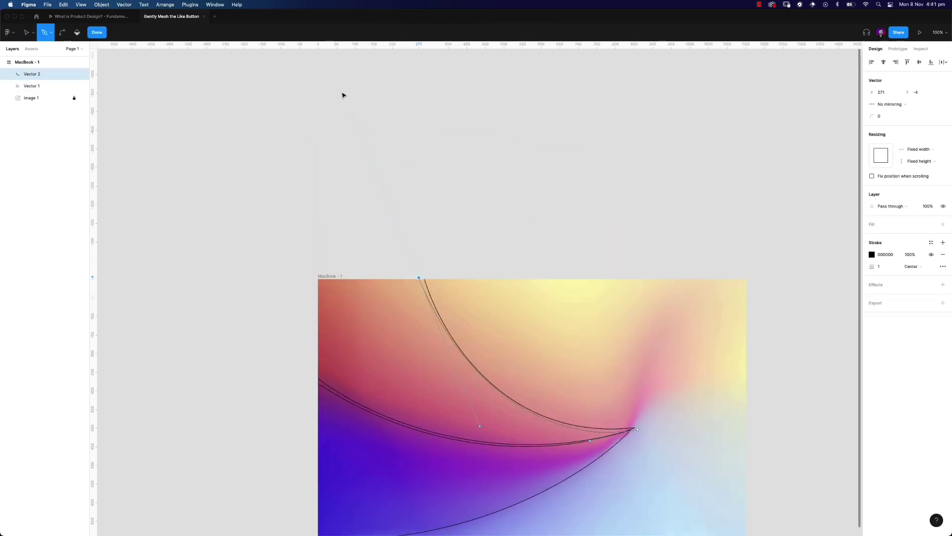
{"action": "left_click_drag", "start_coordinate": [747, 406], "coordinate": [610, 484]}
{"action": "key", "text": "Escape"}
{"action": "key", "text": "Escape"}
{"action": "scroll", "coordinate": [610, 485], "scroll_direction": "down", "scroll_amount": 5}
{"action": "left_click", "coordinate": [330, 388]}
{"action": "left_click", "coordinate": [734, 388]}
{"action": "left_click", "coordinate": [734, 251]}
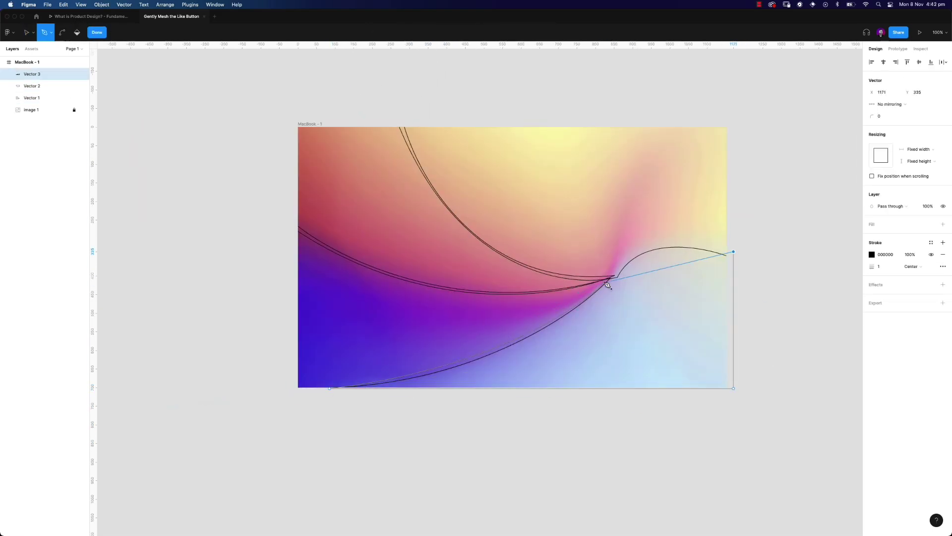
{"action": "key", "text": "Escape"}
Duplicate Vector 1 as Vector 4 inside the frame and set the gradient image aside as reference.
{"action": "left_click", "coordinate": [649, 176]}
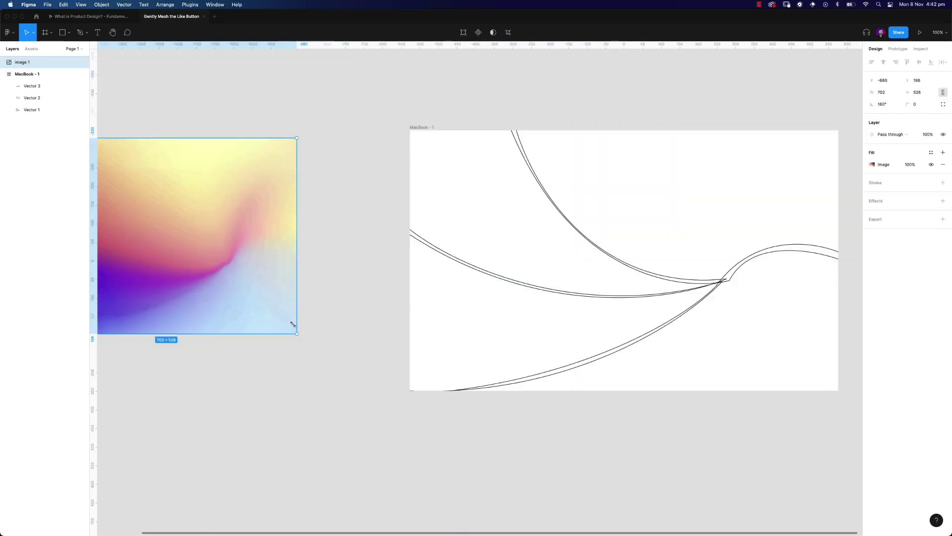
{"action": "left_click", "coordinate": [50, 107]}
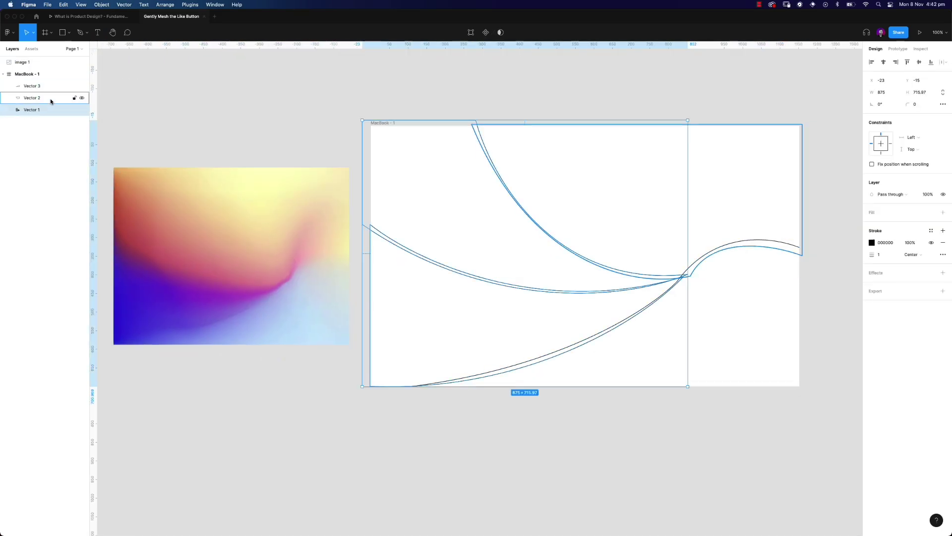
{"action": "left_click_drag", "start_coordinate": [684, 275], "coordinate": [567, 449]}
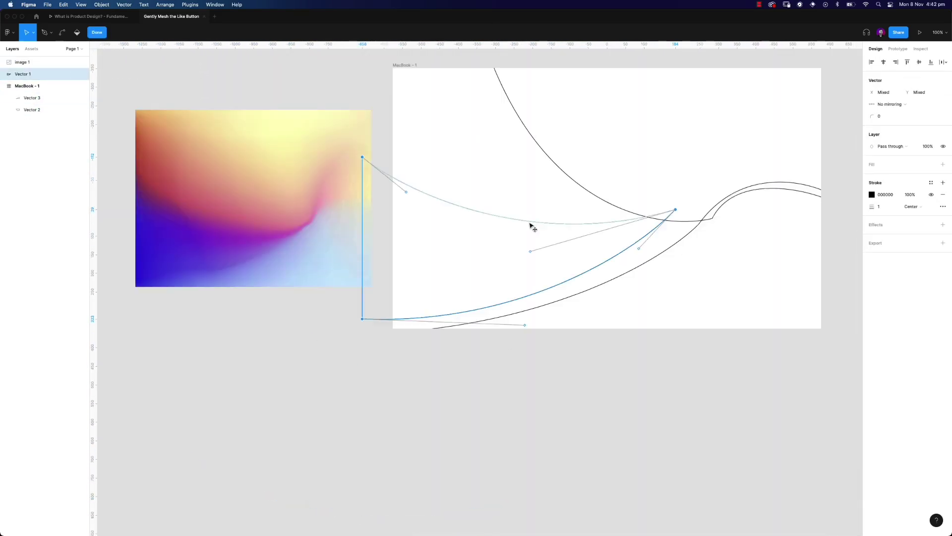
{"action": "key", "text": "ctrl+v"}
{"action": "left_click_drag", "start_coordinate": [423, 257], "coordinate": [613, 209]}
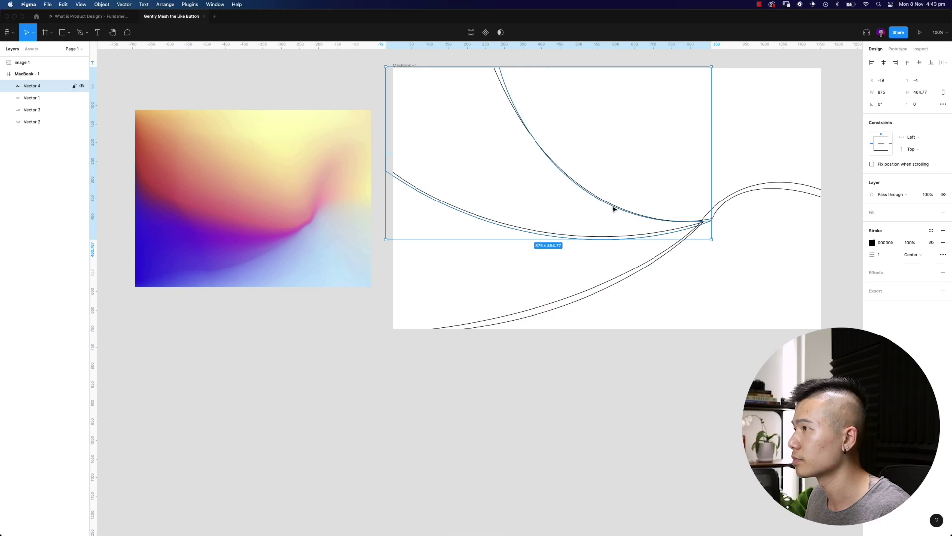
{"action": "left_click", "coordinate": [708, 383]}
{"action": "scroll", "coordinate": [708, 383], "scroll_direction": "right", "scroll_amount": 5}
{"action": "scroll", "coordinate": [707, 383], "scroll_direction": "up", "scroll_amount": 3}
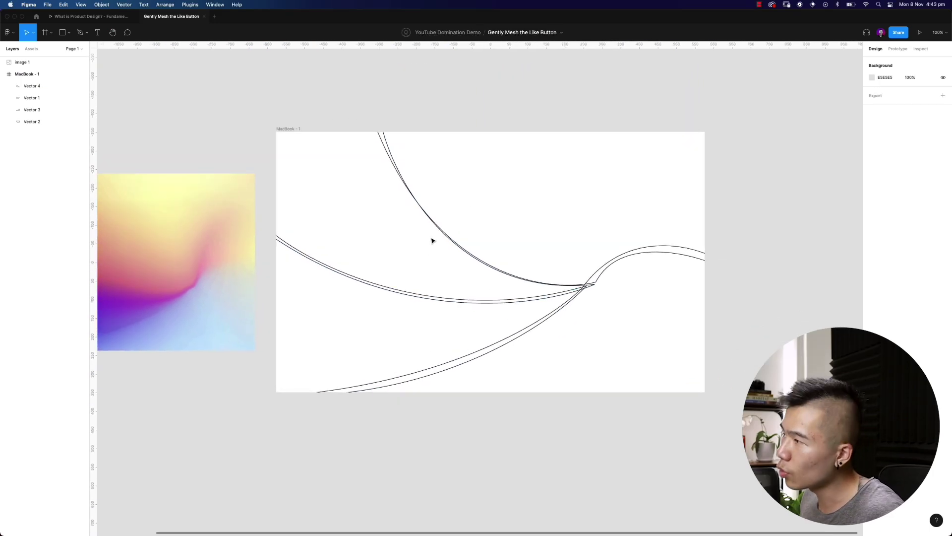
{"action": "scroll", "coordinate": [348, 270], "scroll_direction": "left", "scroll_amount": 5}
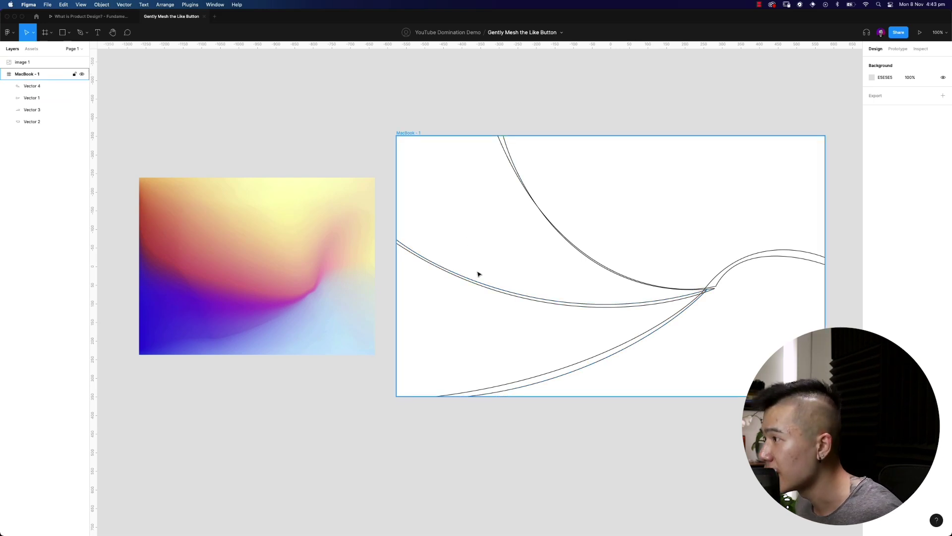
{"action": "left_click", "coordinate": [482, 284]}
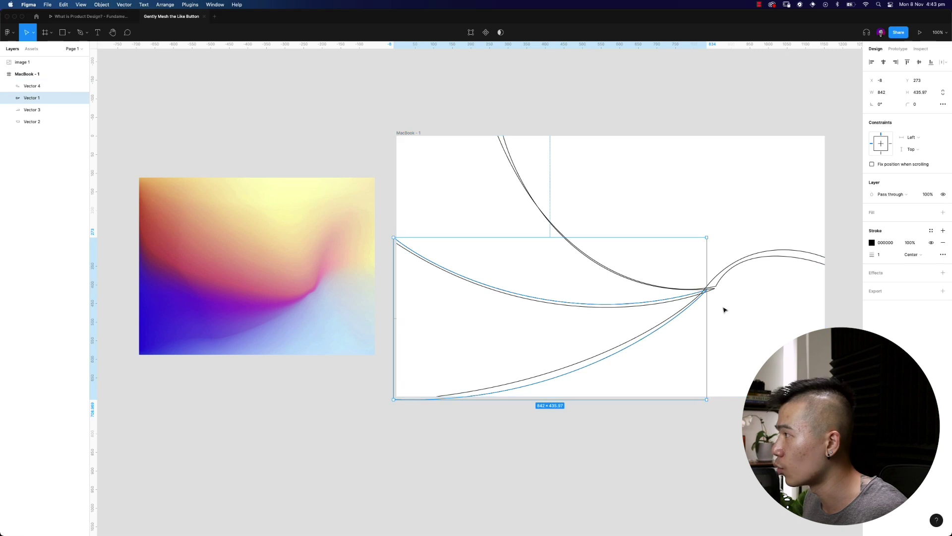
Remove Vector 1's stroke and give it a vertical linear gradient fill.
{"action": "left_click", "coordinate": [944, 242]}
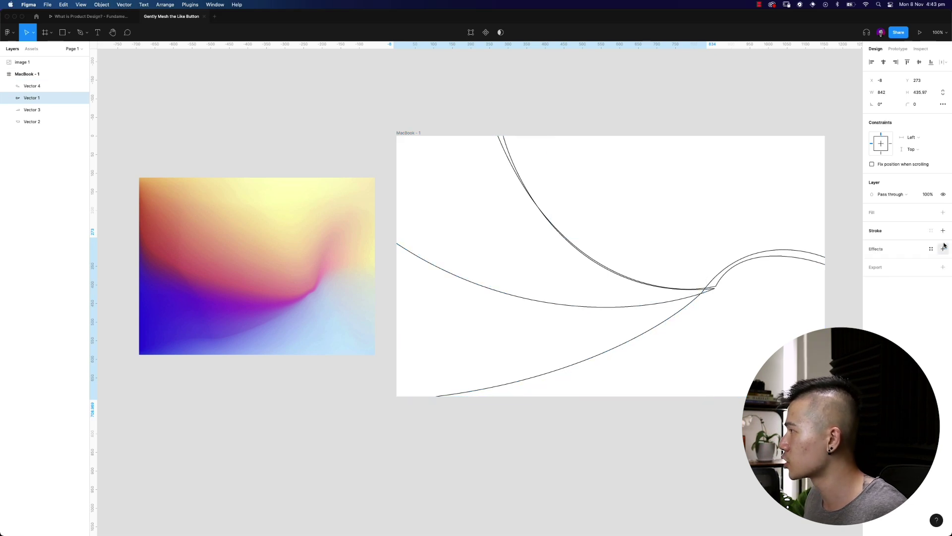
{"action": "left_click", "coordinate": [942, 212]}
{"action": "left_click", "coordinate": [871, 224]}
{"action": "left_click", "coordinate": [786, 226]}
{"action": "left_click", "coordinate": [795, 239]}
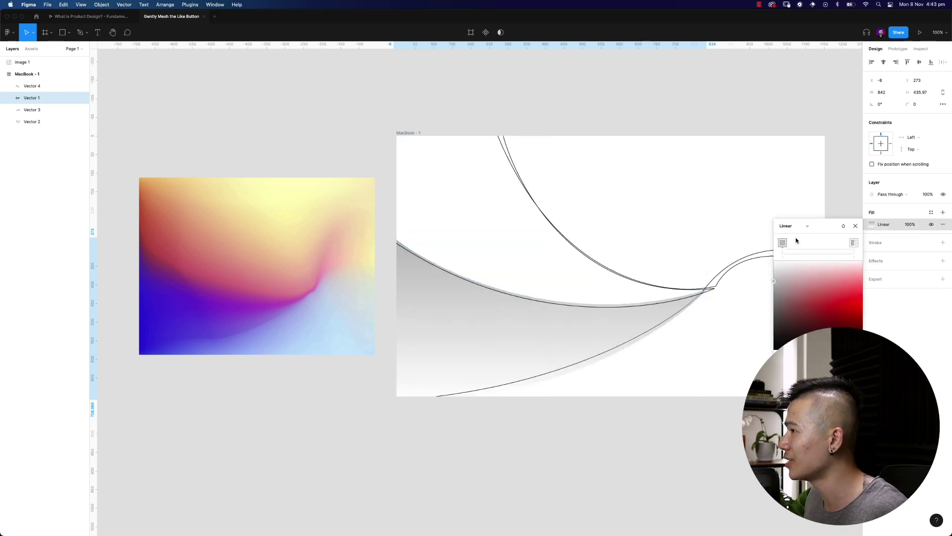
{"action": "left_click_drag", "start_coordinate": [552, 238], "coordinate": [553, 279]}
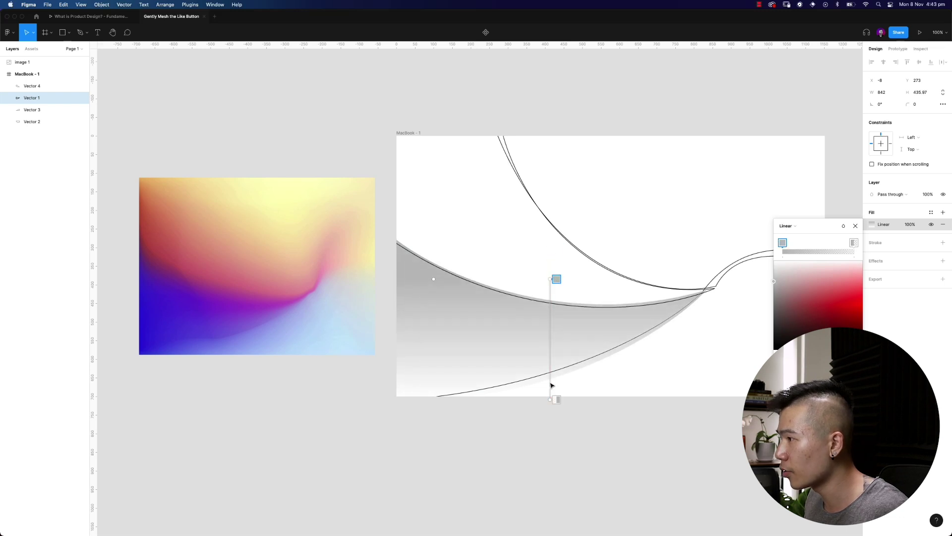
{"action": "left_click_drag", "start_coordinate": [550, 399], "coordinate": [547, 385]}
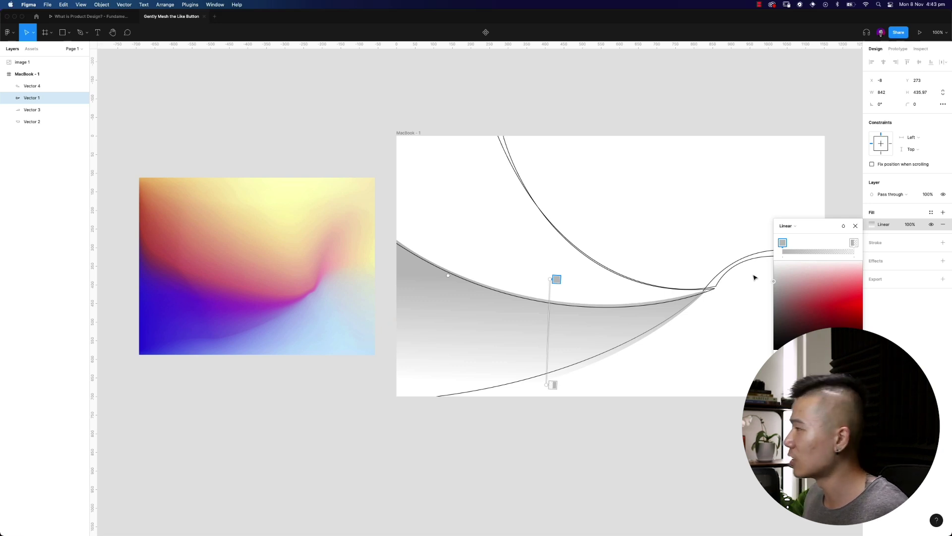
Sample purple and deep blue from the reference image for the gradient's stops.
{"action": "key", "text": "i"}
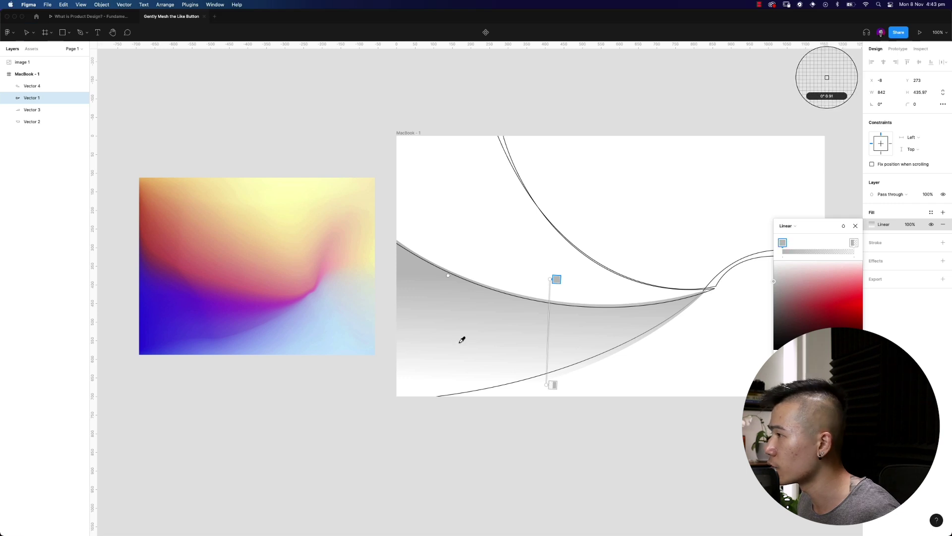
{"action": "left_click", "coordinate": [193, 287]}
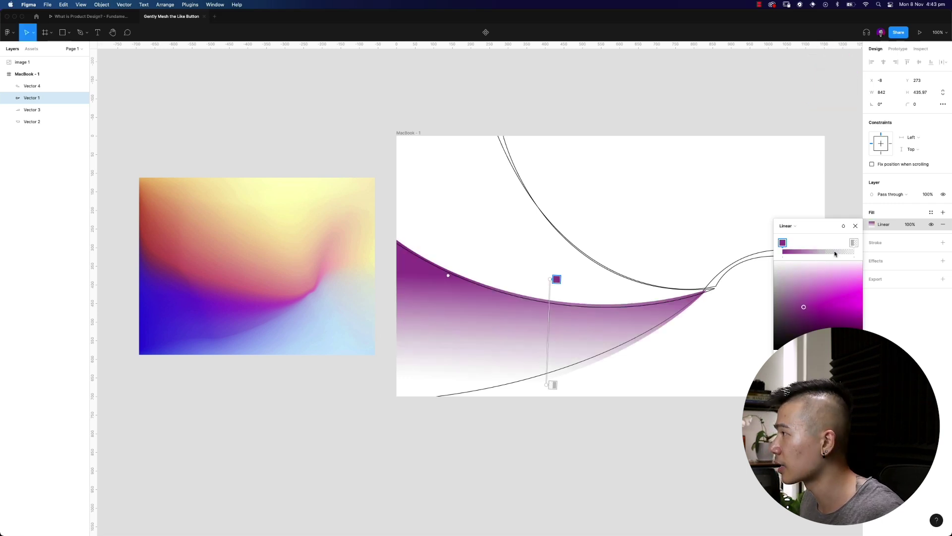
{"action": "key", "text": "i"}
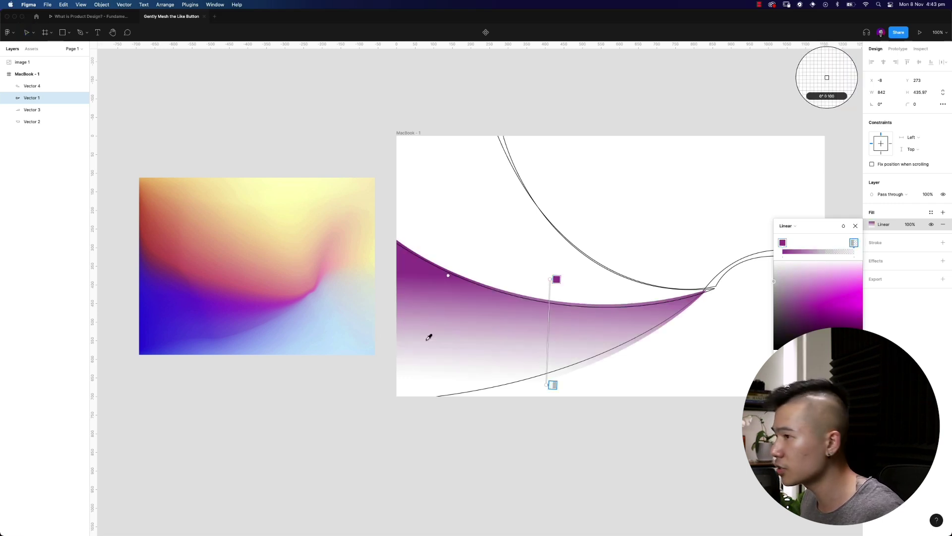
{"action": "left_click", "coordinate": [156, 335]}
{"action": "left_click", "coordinate": [426, 465]}
{"action": "scroll", "coordinate": [476, 266], "scroll_direction": "up", "scroll_amount": 1}
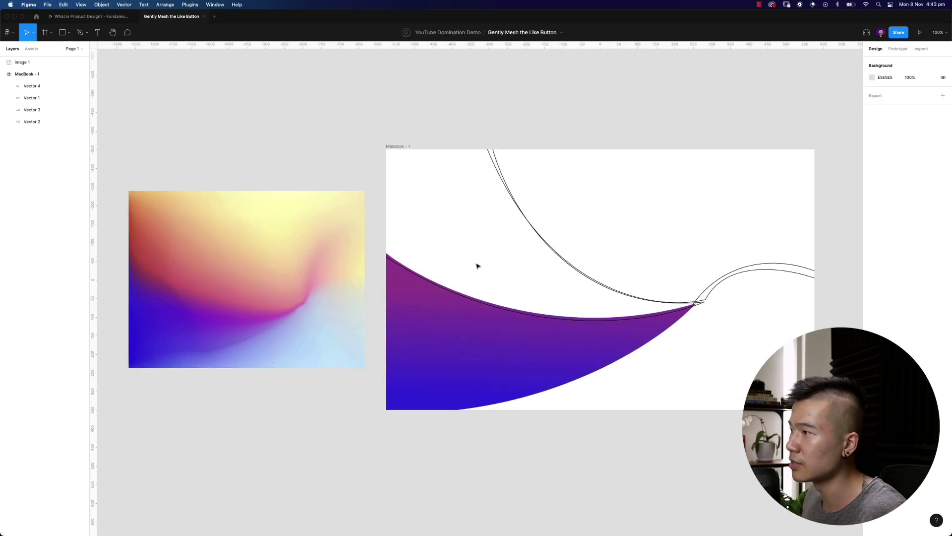
Give the middle band a tan-to-red linear gradient fill with no outline.
{"action": "left_click", "coordinate": [401, 267]}
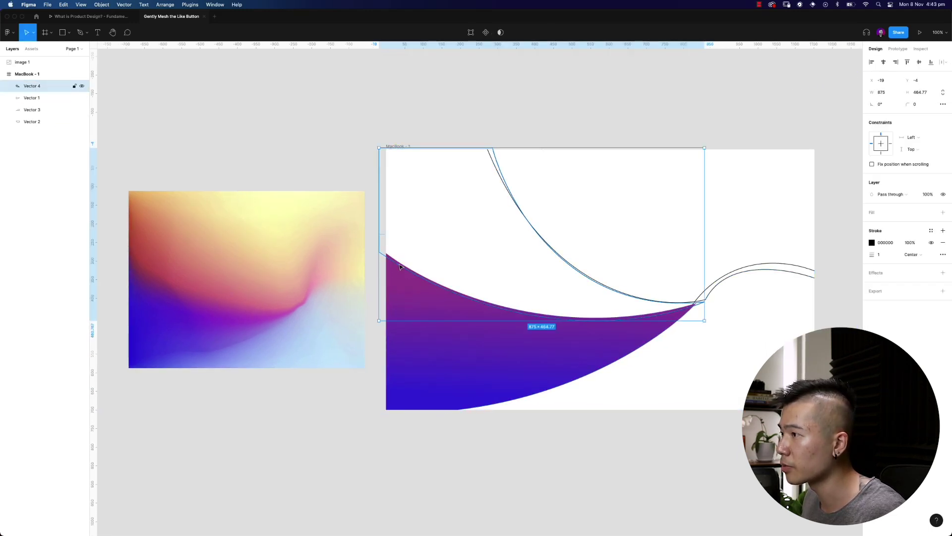
{"action": "left_click", "coordinate": [943, 243]}
{"action": "left_click", "coordinate": [942, 213]}
{"action": "left_click", "coordinate": [871, 224]}
{"action": "left_click", "coordinate": [787, 225]}
{"action": "left_click", "coordinate": [789, 235]}
{"action": "left_click", "coordinate": [505, 298]}
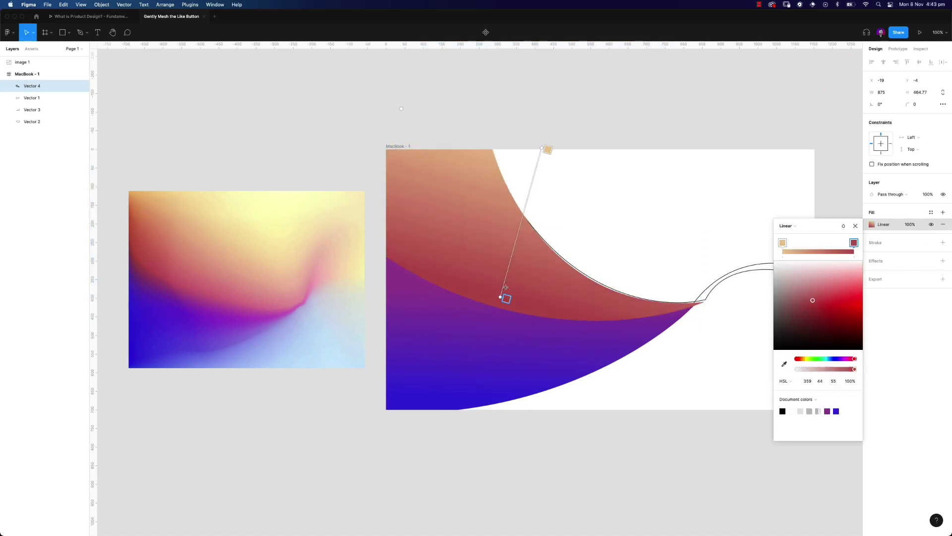
{"action": "left_click", "coordinate": [508, 85]}
{"action": "scroll", "coordinate": [508, 198], "scroll_direction": "right", "scroll_amount": 2}
Fill the upper-right shape pale yellow and the lower-right shape with a diagonal blue linear gradient.
{"action": "left_click", "coordinate": [615, 290]}
{"action": "left_click", "coordinate": [871, 224]}
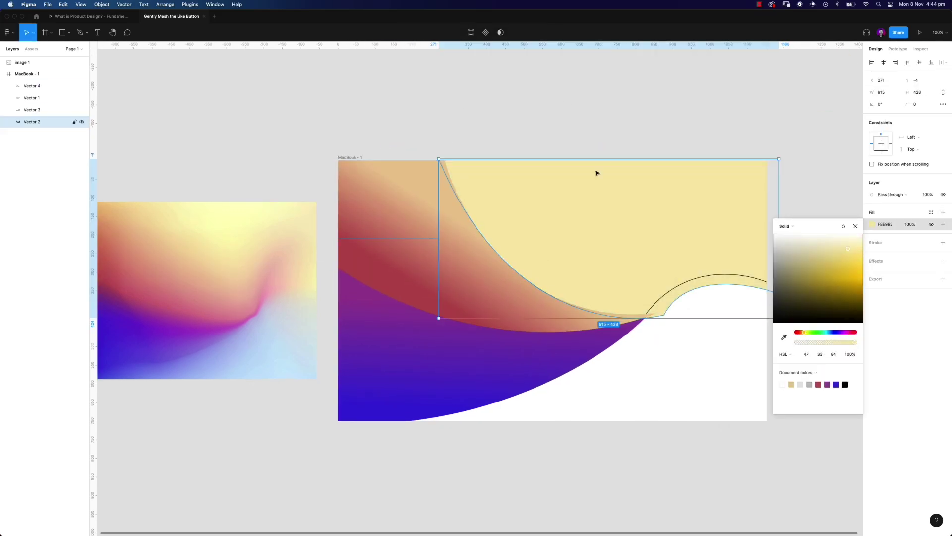
{"action": "left_click", "coordinate": [944, 212]}
{"action": "left_click", "coordinate": [871, 224]}
{"action": "left_click_drag", "start_coordinate": [576, 272], "coordinate": [553, 366]}
{"action": "left_click_drag", "start_coordinate": [608, 440], "coordinate": [734, 353]}
{"action": "left_click", "coordinate": [807, 342]}
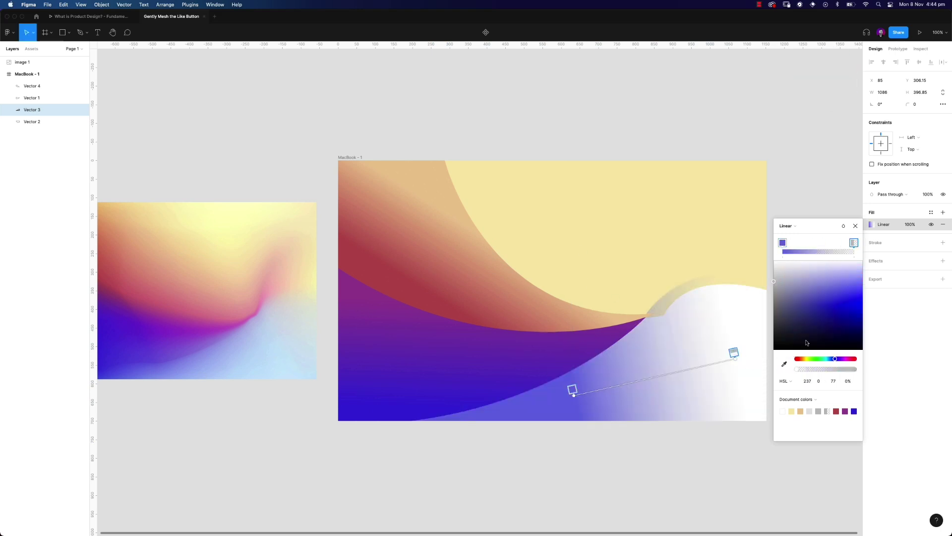
{"action": "left_click", "coordinate": [716, 461]}
{"action": "scroll", "coordinate": [716, 461], "scroll_direction": "left", "scroll_amount": 2}
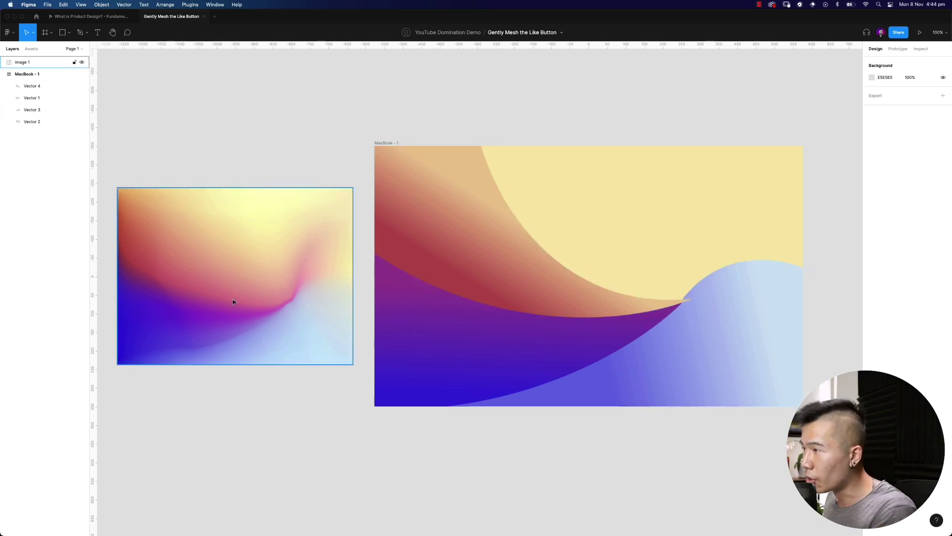
Select all four shapes in MacBook - 1 and apply a Layer blur of about 140.
{"action": "left_click", "coordinate": [684, 264]}
{"action": "left_click", "coordinate": [25, 76]}
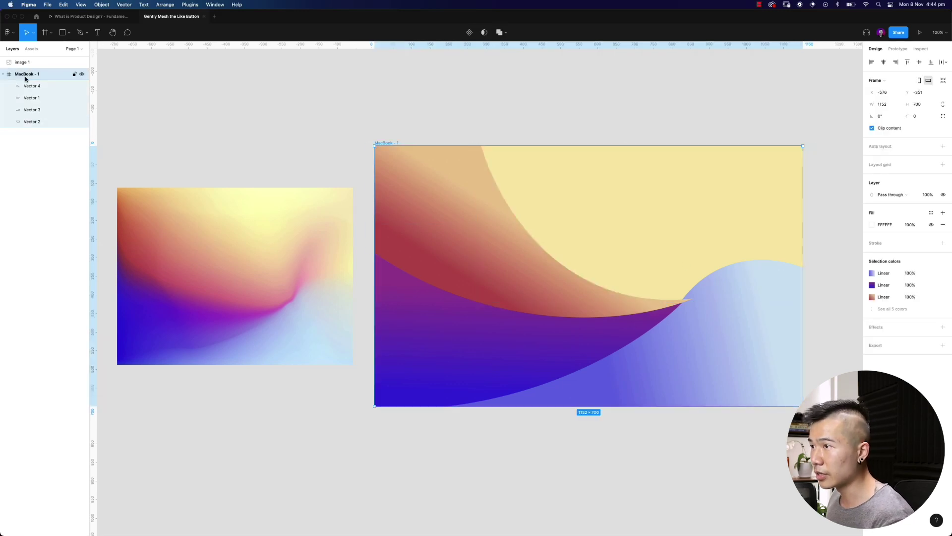
{"action": "key", "text": "Return"}
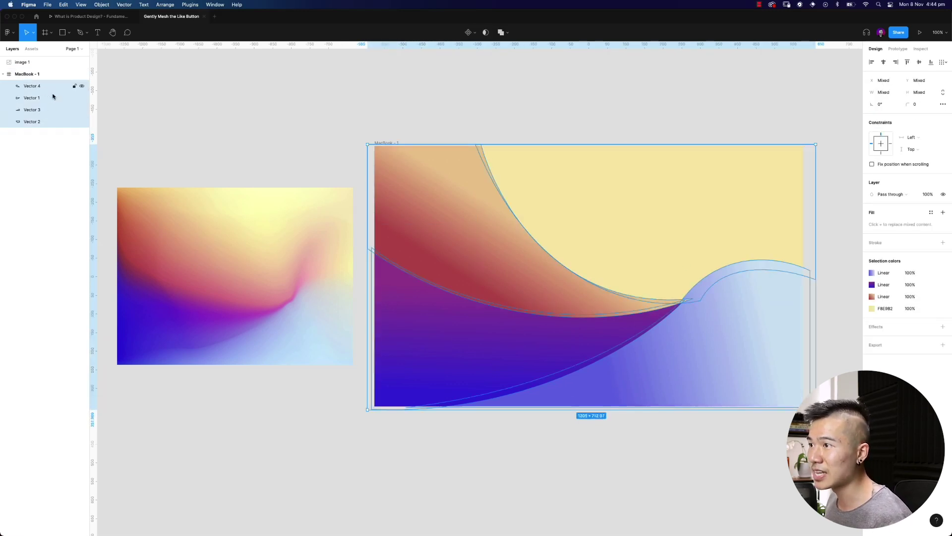
{"action": "left_click", "coordinate": [942, 326]}
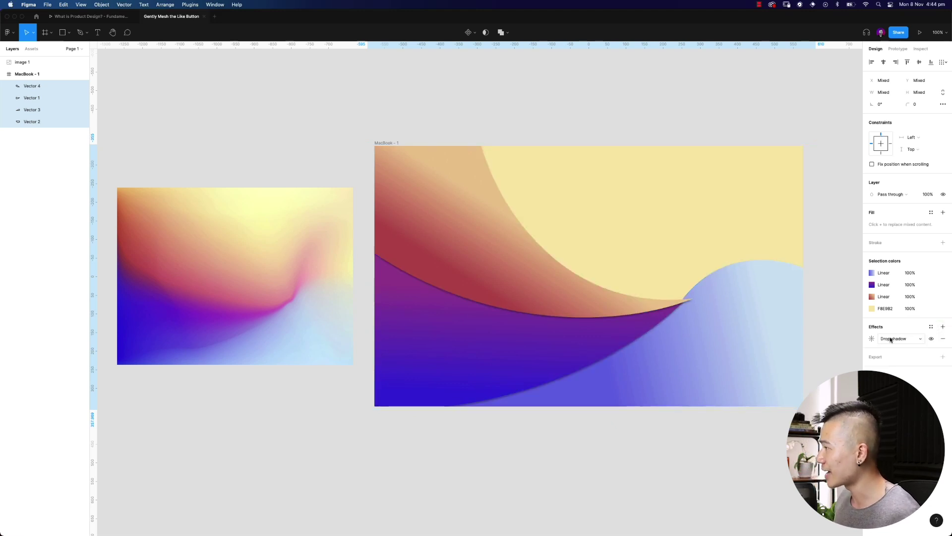
{"action": "left_click", "coordinate": [873, 341]}
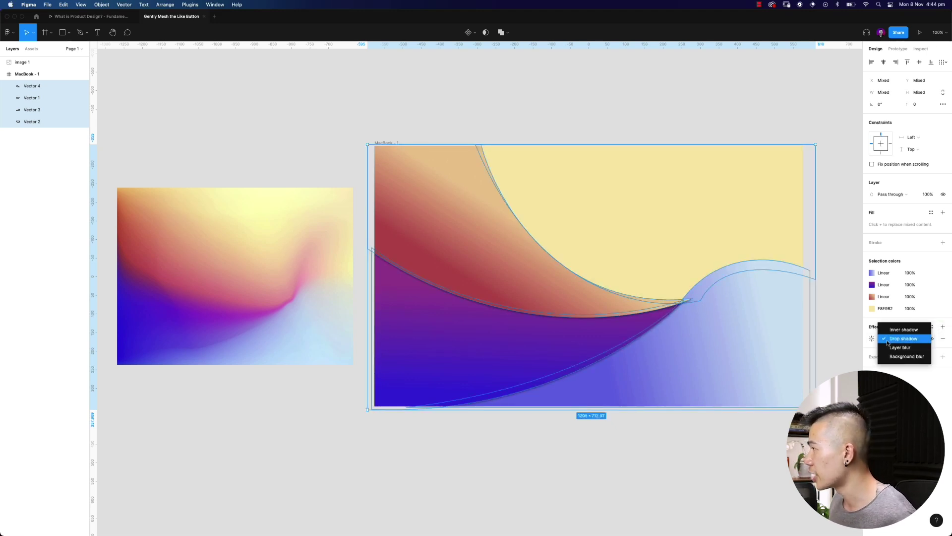
{"action": "left_click", "coordinate": [900, 348]}
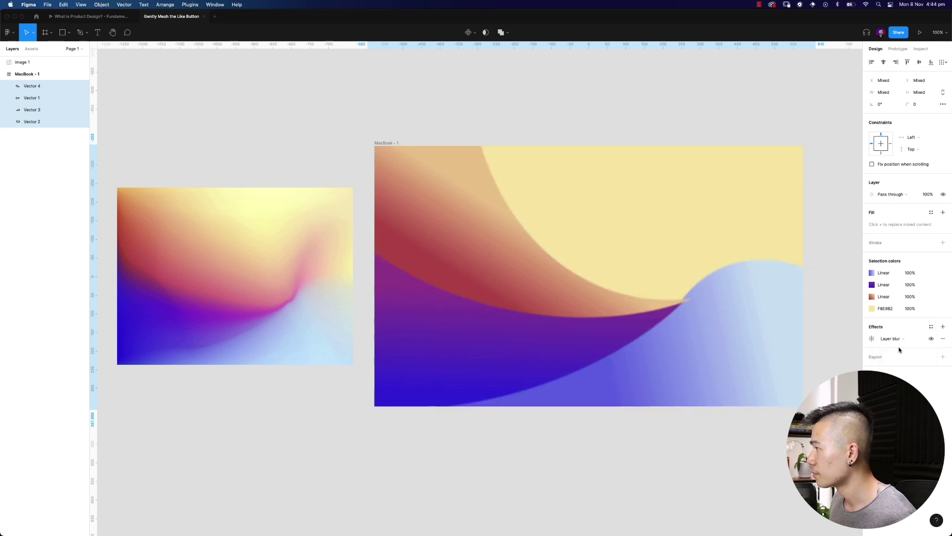
{"action": "left_click", "coordinate": [872, 339]}
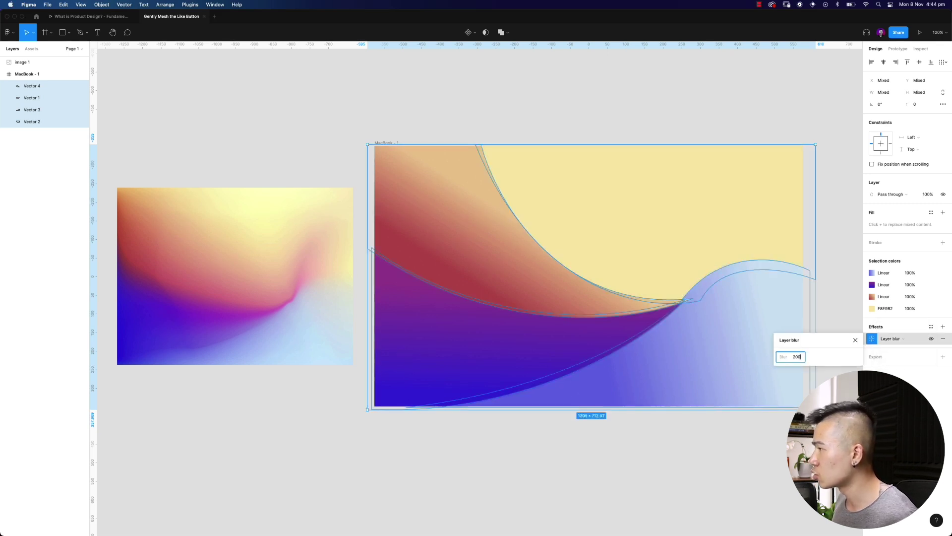
{"action": "key", "text": "Return"}
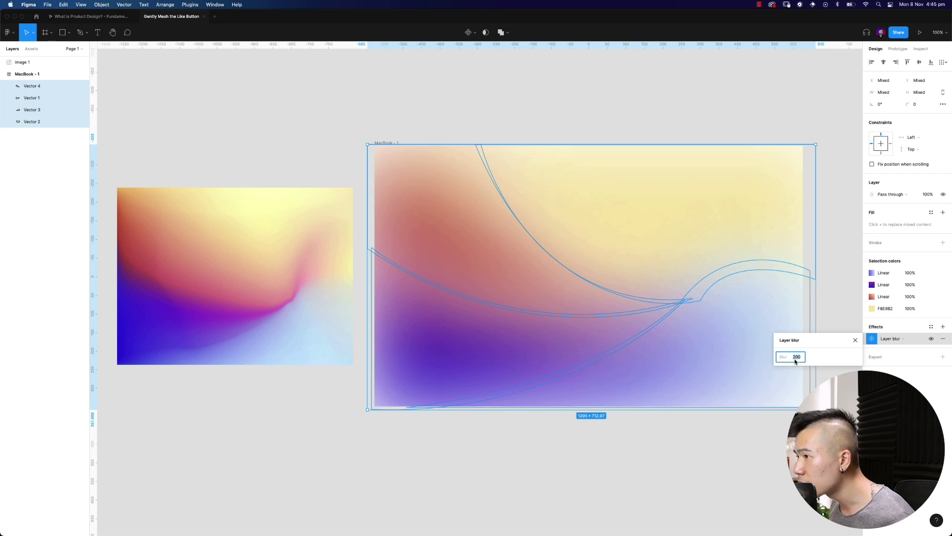
{"action": "key", "text": "Down"}
{"action": "key", "text": "Down"}
{"action": "key", "text": "Down"}
{"action": "key", "text": "Down"}
{"action": "key", "text": "Down"}
{"action": "key", "text": "Down"}
{"action": "key", "text": "Down"}
{"action": "key", "text": "Down"}
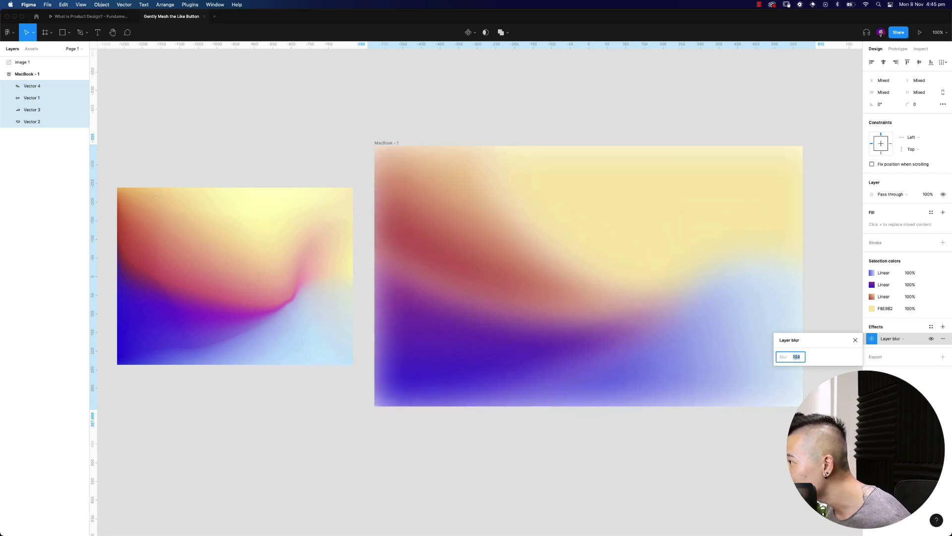
{"action": "key", "text": "shift+Up"}
{"action": "key", "text": "shift+Up"}
{"action": "key", "text": "shift+Up"}
{"action": "key", "text": "shift+Up"}
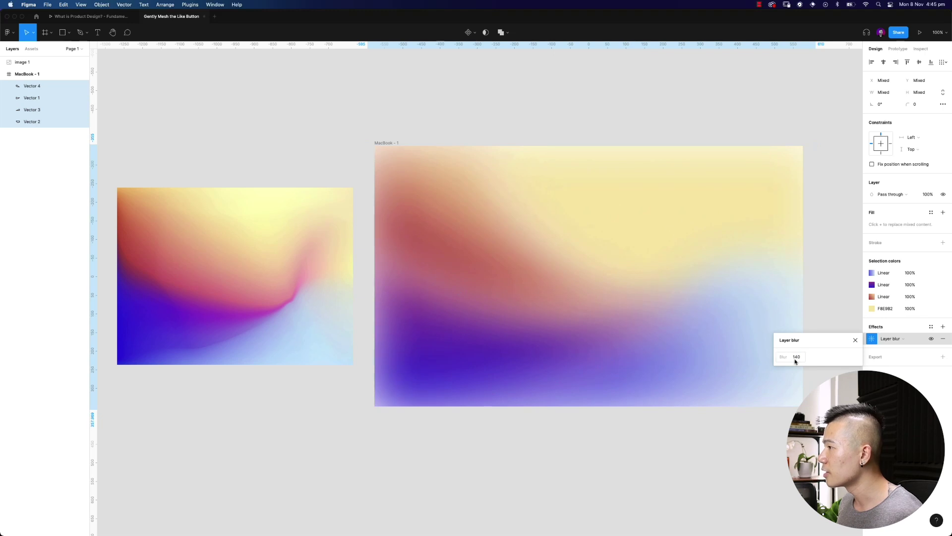
Enlarge Vector 3 up-left, Vector 4 toward the lower right, and Vector 1 down-left.
{"action": "left_click", "coordinate": [765, 471]}
{"action": "left_click_drag", "start_coordinate": [744, 456], "coordinate": [705, 435]}
{"action": "left_click", "coordinate": [674, 352]}
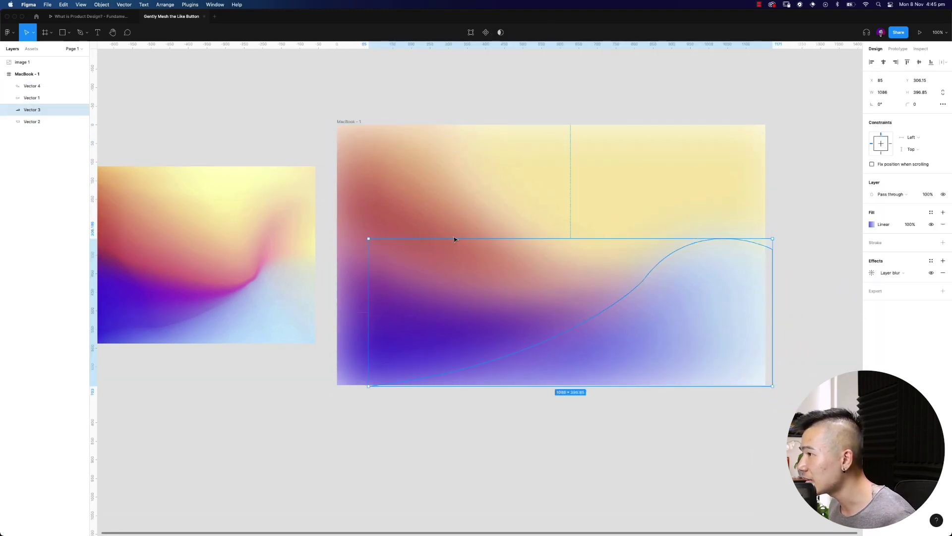
{"action": "left_click_drag", "start_coordinate": [368, 238], "coordinate": [271, 203]}
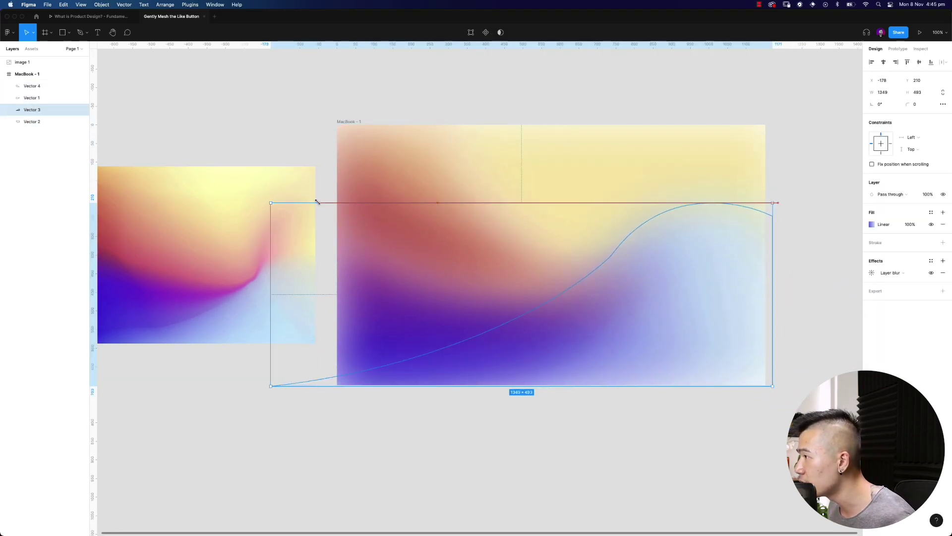
{"action": "key", "text": "Escape"}
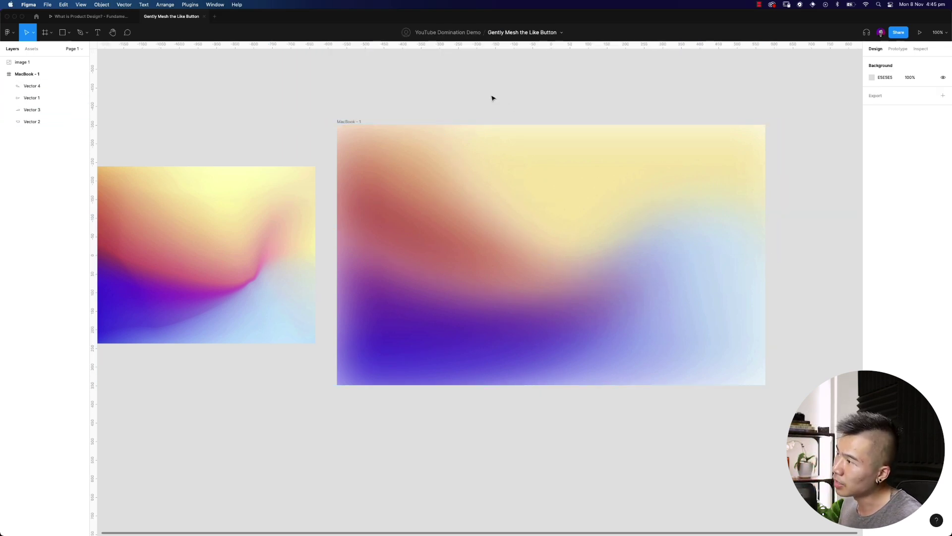
{"action": "left_click", "coordinate": [465, 243]}
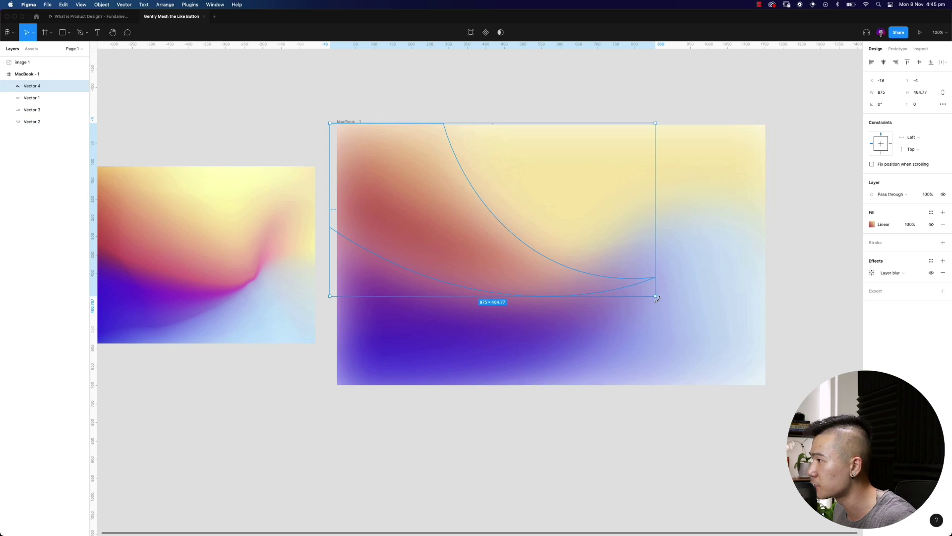
{"action": "left_click_drag", "start_coordinate": [655, 296], "coordinate": [727, 329]}
{"action": "left_click", "coordinate": [334, 389]}
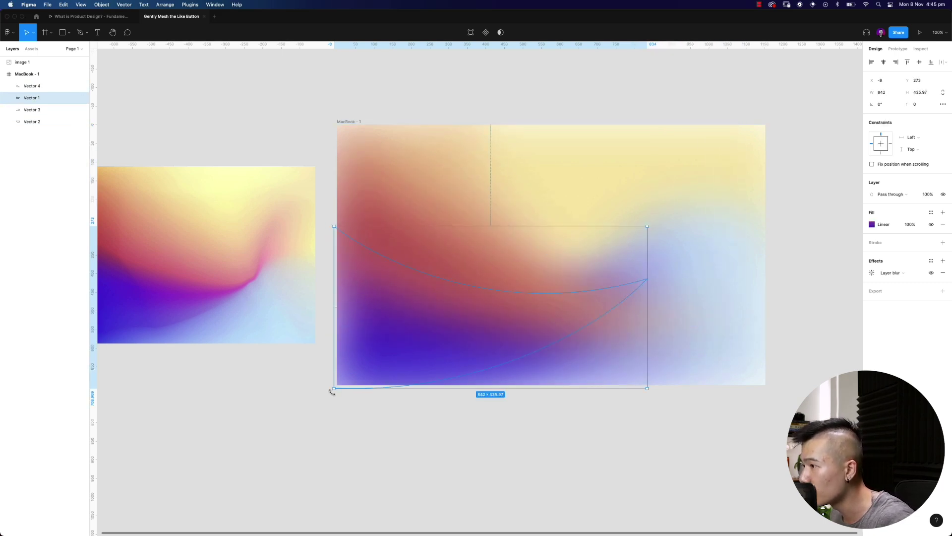
{"action": "left_click_drag", "start_coordinate": [333, 389], "coordinate": [272, 419]}
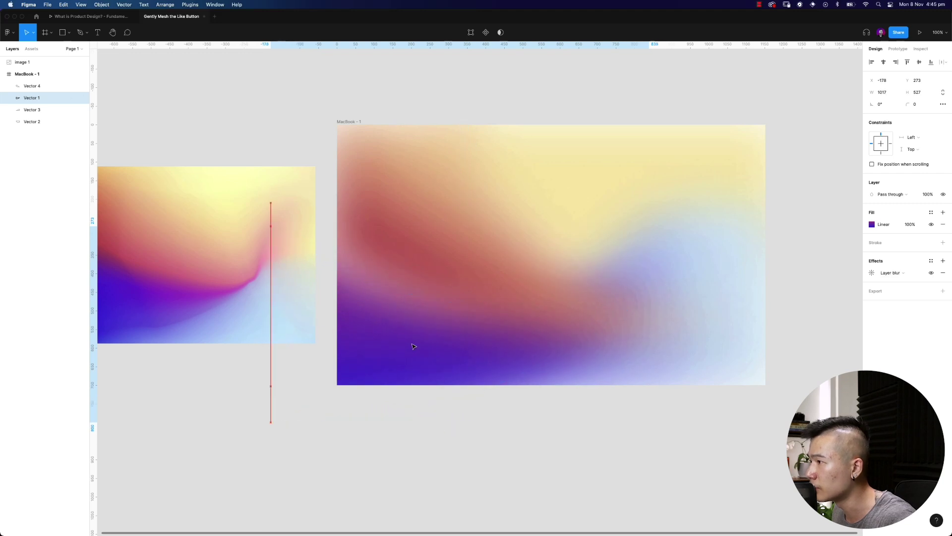
Enlarge Vector 2 toward the lower right and nudge it up-left.
{"action": "left_click", "coordinate": [614, 147]}
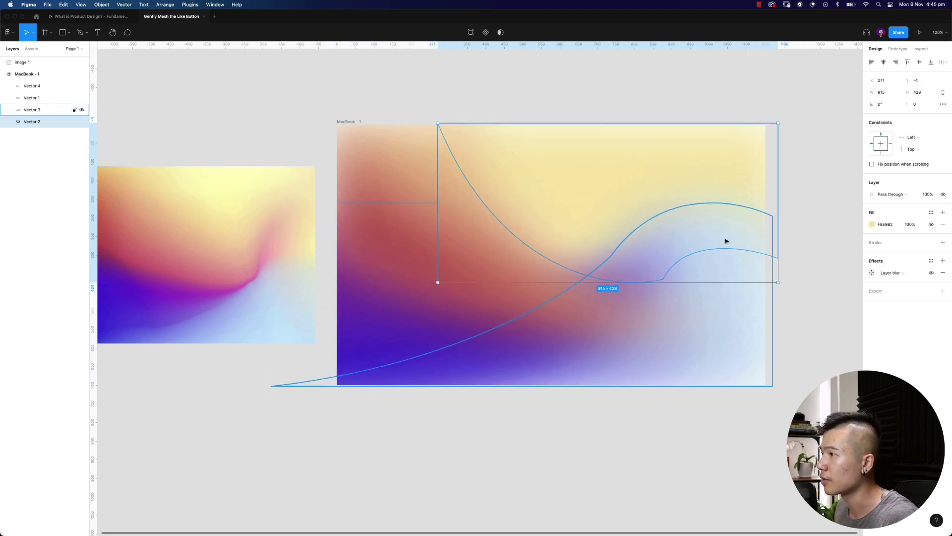
{"action": "left_click_drag", "start_coordinate": [780, 283], "coordinate": [863, 326]}
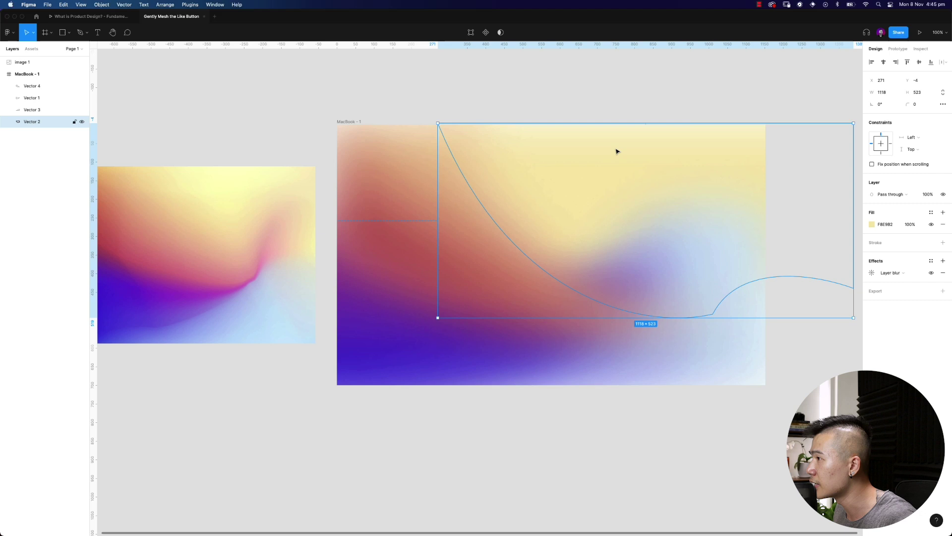
{"action": "left_click_drag", "start_coordinate": [616, 149], "coordinate": [593, 146]}
{"action": "left_click", "coordinate": [423, 67]}
{"action": "scroll", "coordinate": [471, 106], "scroll_direction": "left", "scroll_amount": 3}
{"action": "scroll", "coordinate": [471, 106], "scroll_direction": "up", "scroll_amount": 2}
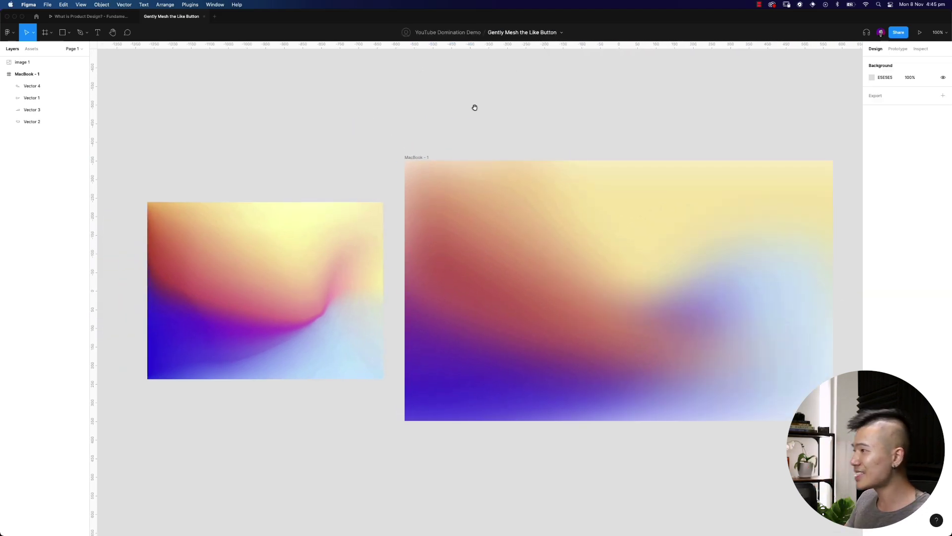
Rotate Vector 4 about 15°, enlarge it to 1376×730 and reposition it across the frame.
{"action": "left_click", "coordinate": [542, 308]}
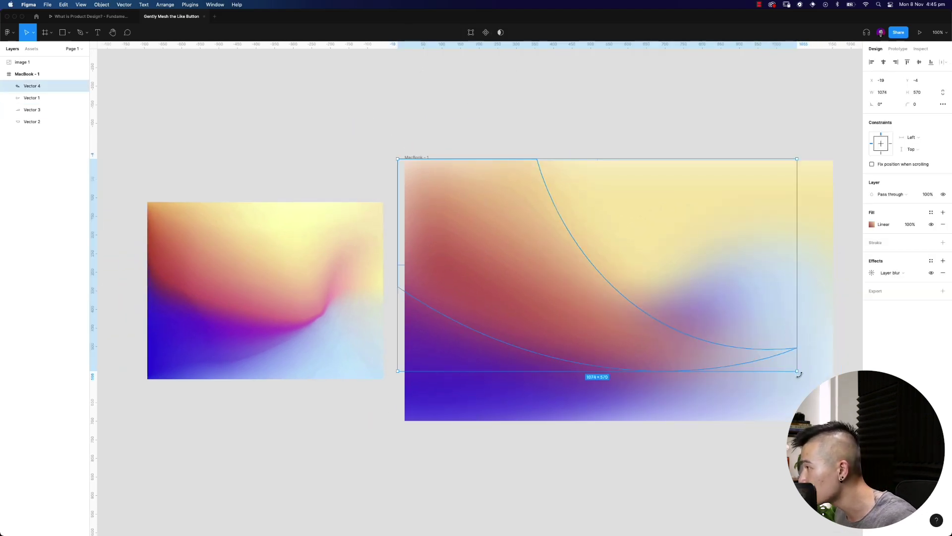
{"action": "left_click_drag", "start_coordinate": [799, 374], "coordinate": [802, 317]}
{"action": "left_click_drag", "start_coordinate": [569, 311], "coordinate": [542, 292]}
{"action": "left_click_drag", "start_coordinate": [351, 195], "coordinate": [189, 157]}
{"action": "left_click_drag", "start_coordinate": [528, 286], "coordinate": [514, 285]}
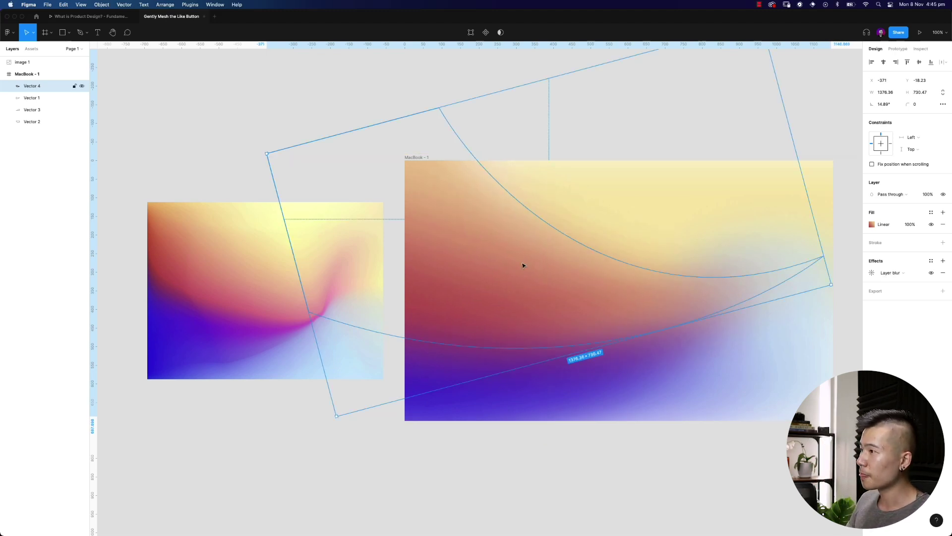
{"action": "left_click", "coordinate": [621, 203]}
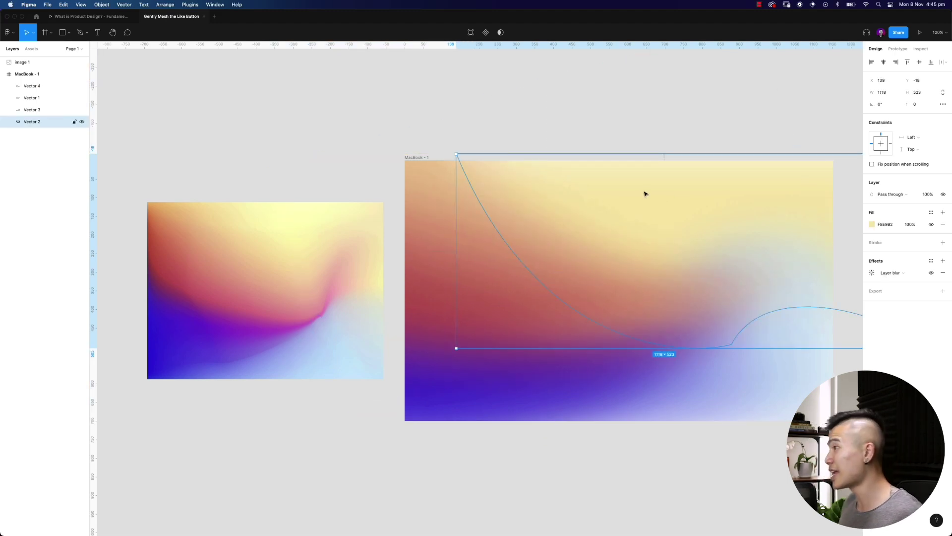
{"action": "left_click", "coordinate": [640, 103]}
{"action": "scroll", "coordinate": [632, 109], "scroll_direction": "right", "scroll_amount": 1}
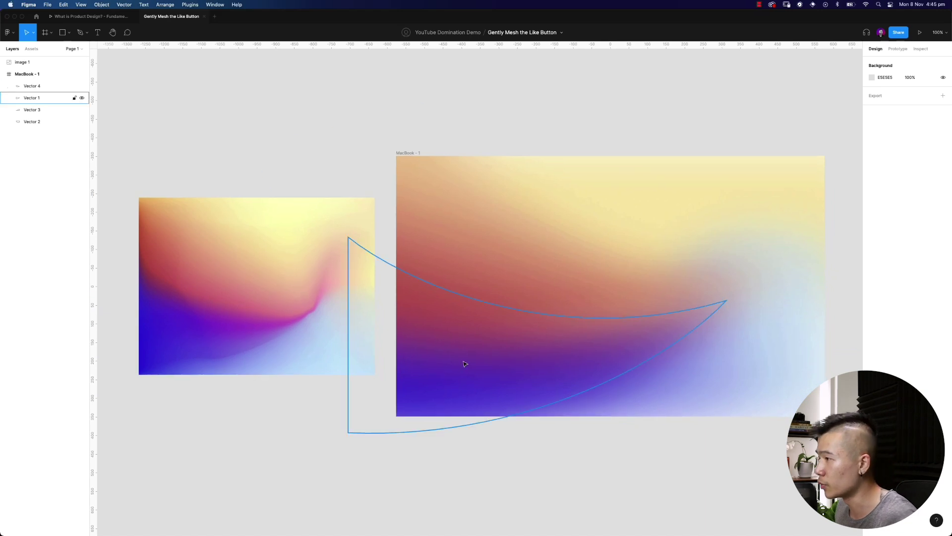
{"action": "left_click", "coordinate": [471, 384]}
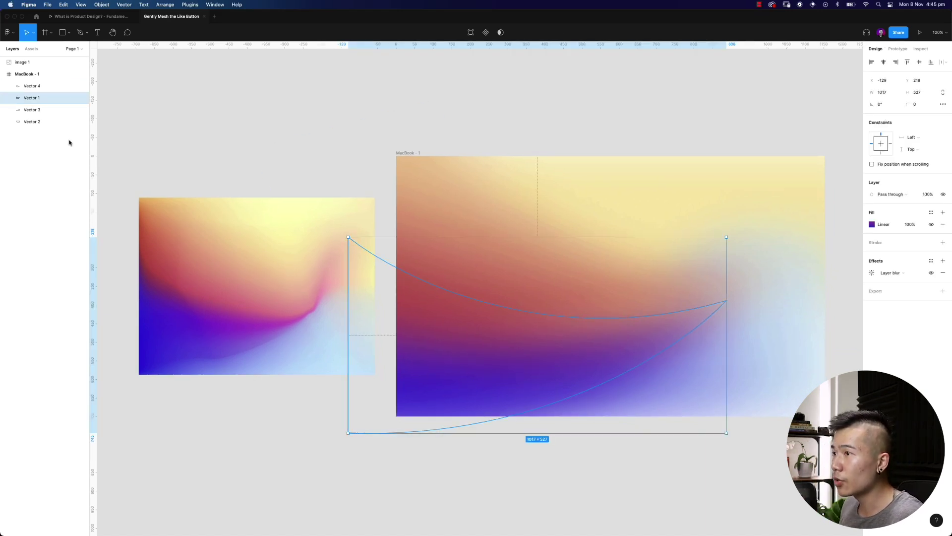
Duplicate Vector 1 as Vector 5, move it up the layers, and blend it with Overlay.
{"action": "key", "text": "super+d"}
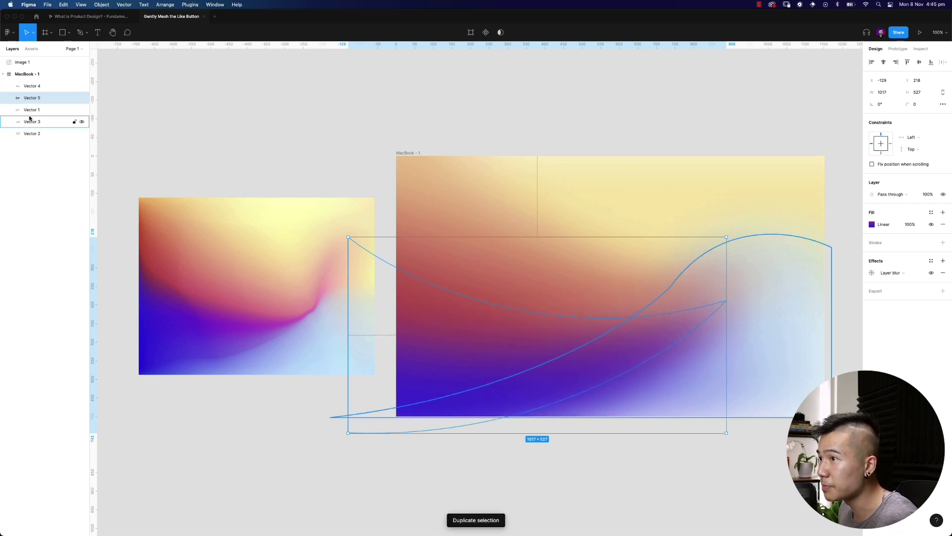
{"action": "left_click_drag", "start_coordinate": [36, 99], "coordinate": [38, 86]}
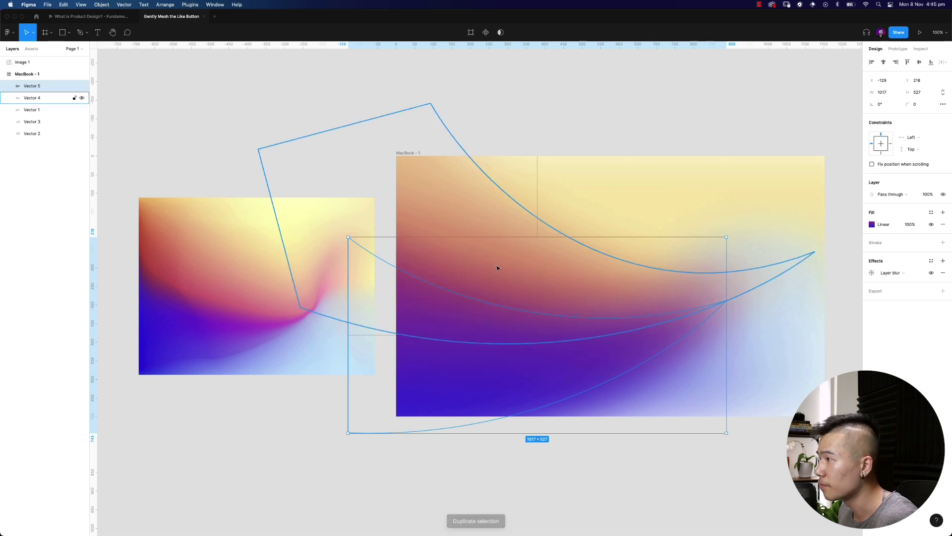
{"action": "left_click", "coordinate": [894, 196]}
{"action": "left_click", "coordinate": [896, 286]}
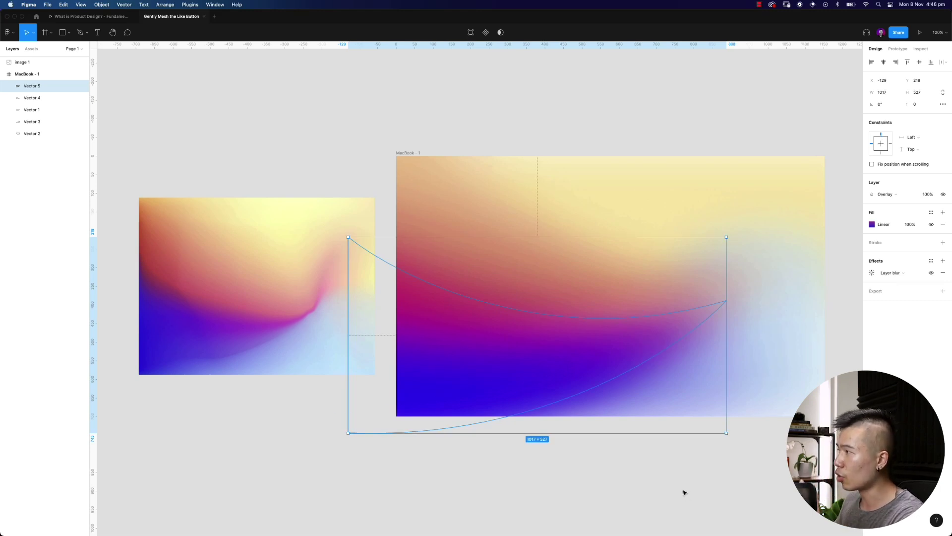
{"action": "left_click", "coordinate": [547, 118]}
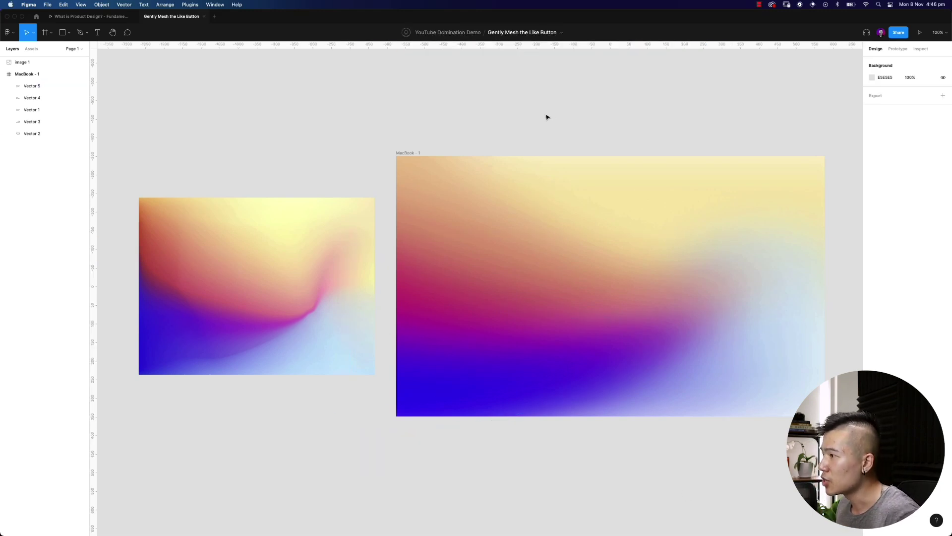
Compare Darken and Lighten on Vector 5, then settle on Overlay blending.
{"action": "left_click", "coordinate": [493, 324]}
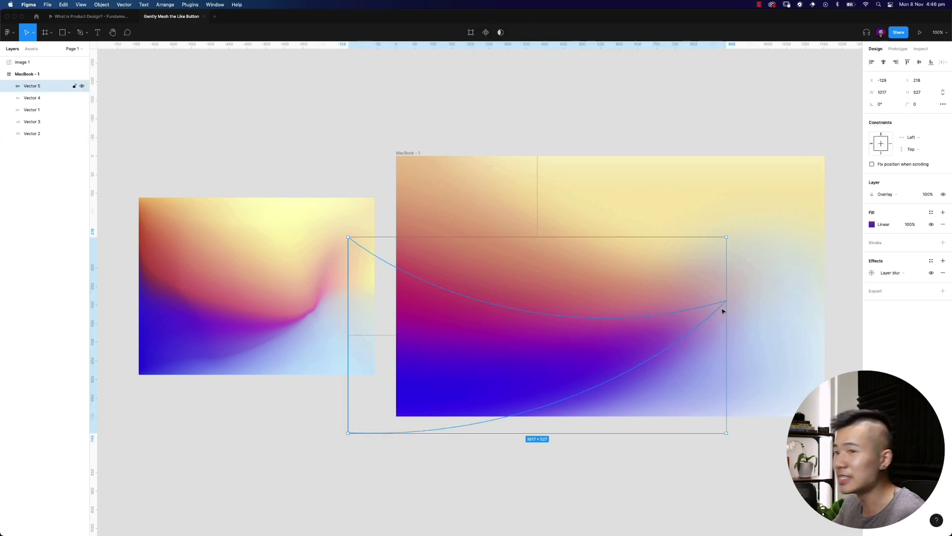
{"action": "left_click", "coordinate": [684, 121]}
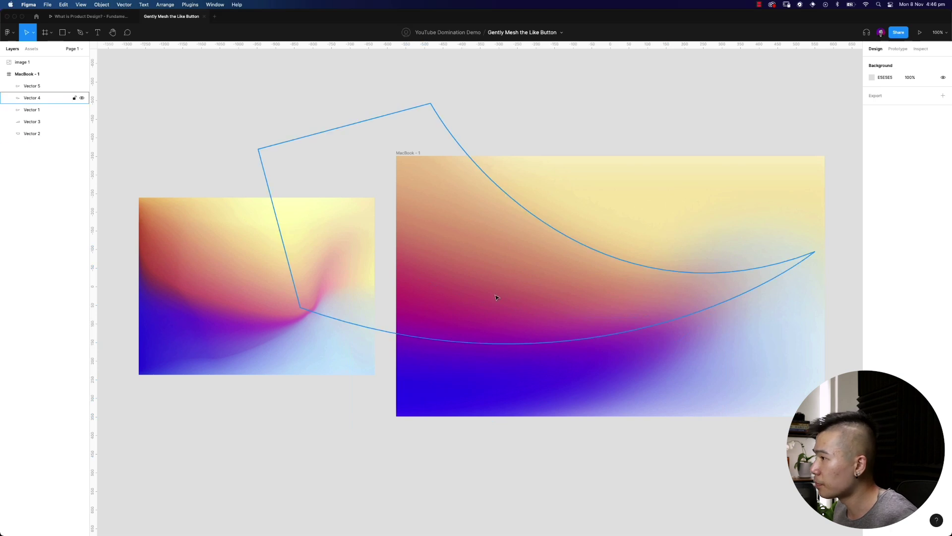
{"action": "left_click", "coordinate": [468, 323]}
{"action": "left_click", "coordinate": [898, 198]}
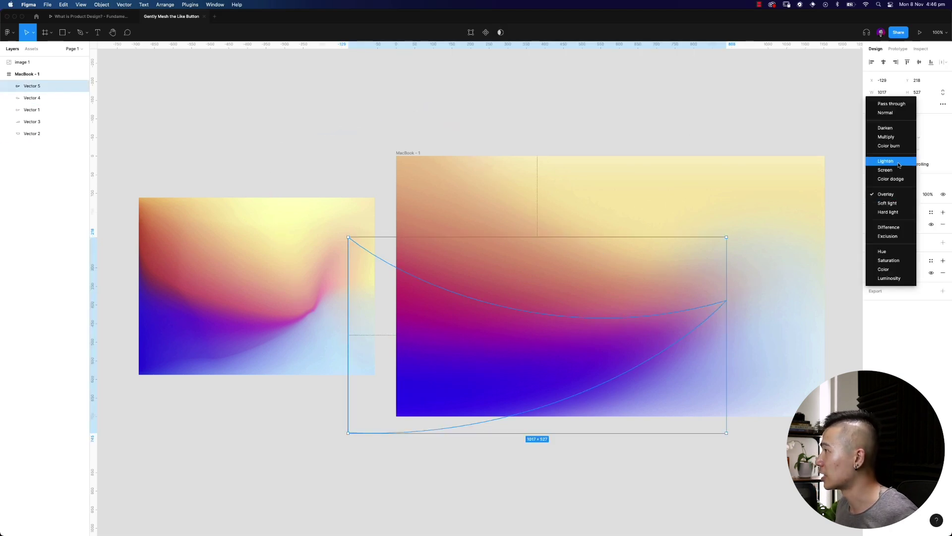
{"action": "left_click", "coordinate": [883, 129]}
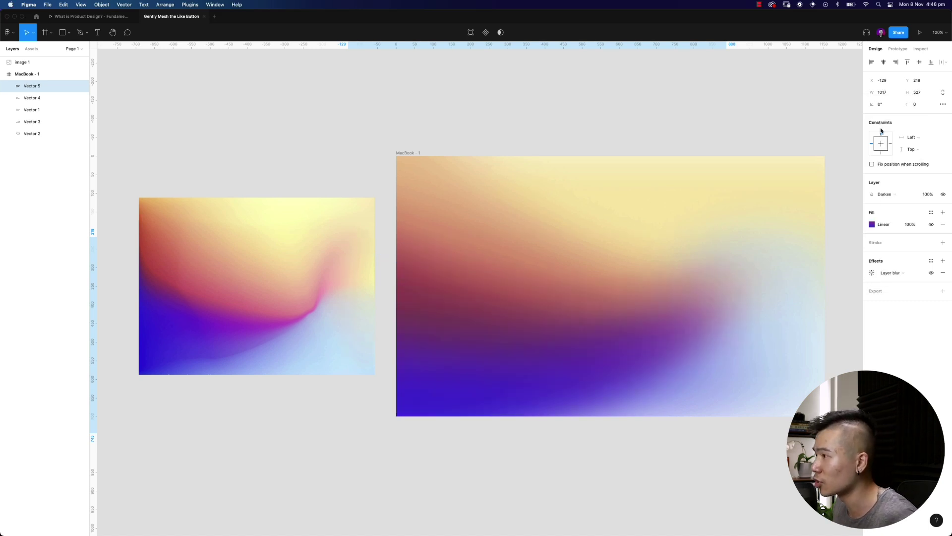
{"action": "left_click", "coordinate": [885, 193]}
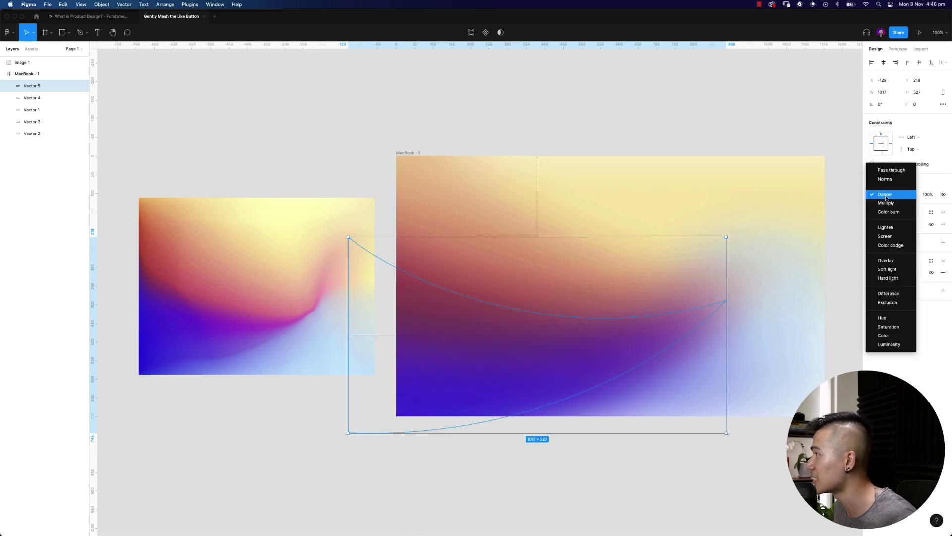
{"action": "left_click", "coordinate": [898, 231]}
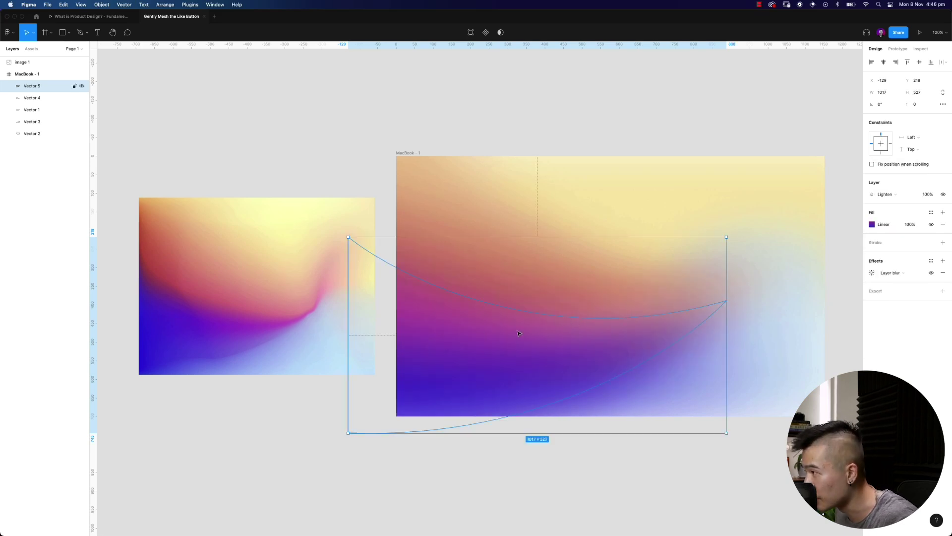
{"action": "left_click", "coordinate": [883, 194]}
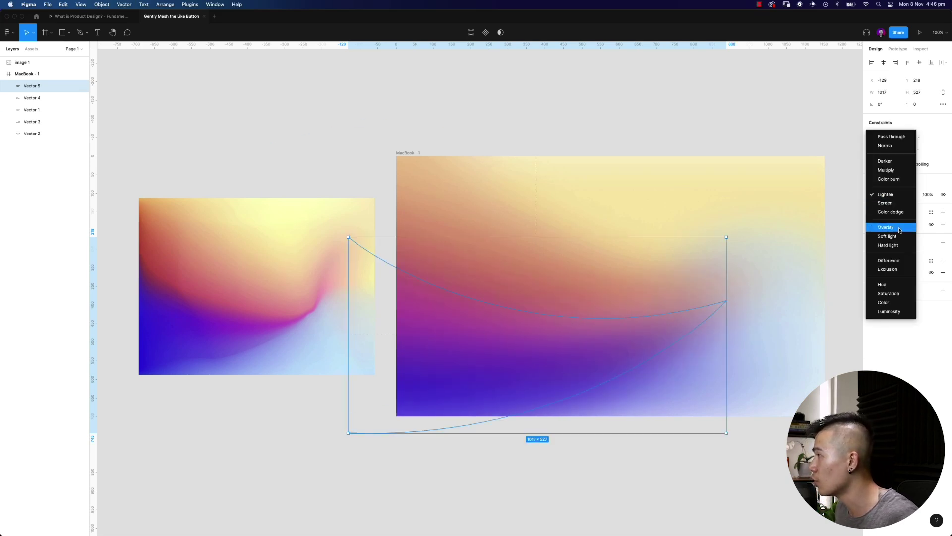
{"action": "left_click", "coordinate": [899, 229]}
{"action": "left_click", "coordinate": [583, 95]}
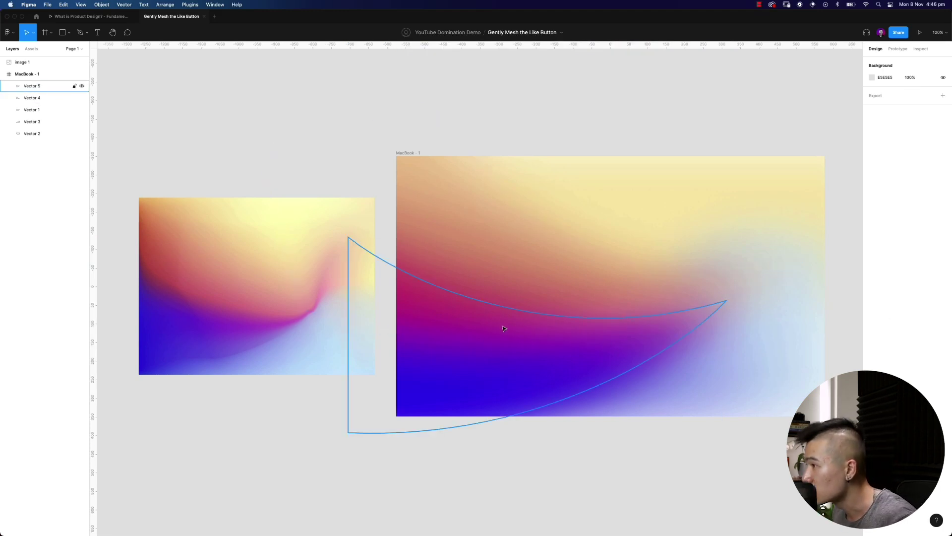
Duplicate the large rotated gradient shape and set the copy's blend mode to Overlay.
{"action": "left_click", "coordinate": [507, 245]}
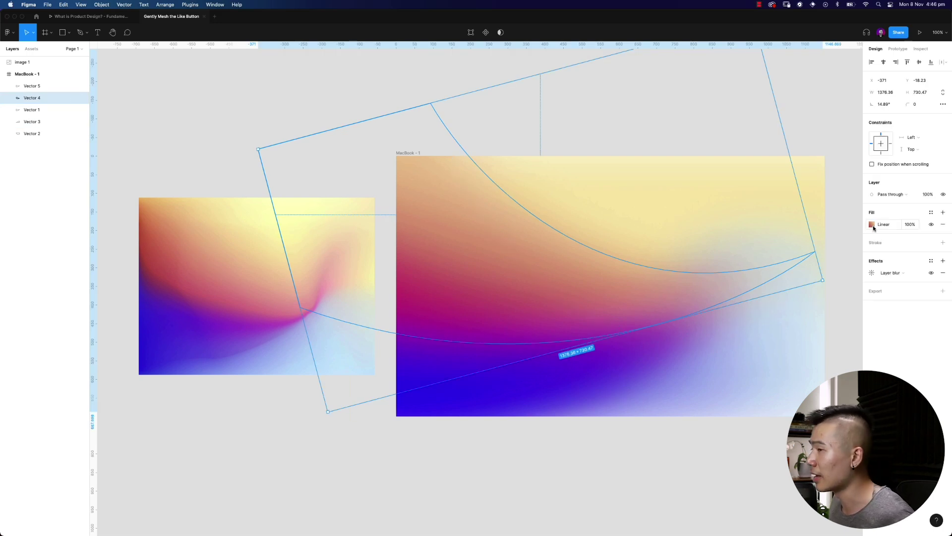
{"action": "left_click_drag", "start_coordinate": [702, 134], "coordinate": [651, 134]}
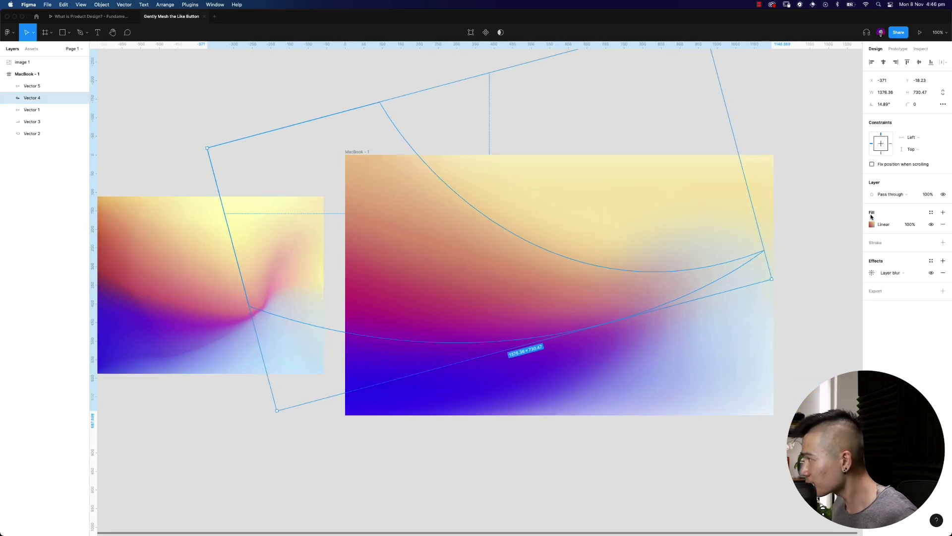
{"action": "left_click", "coordinate": [872, 225]}
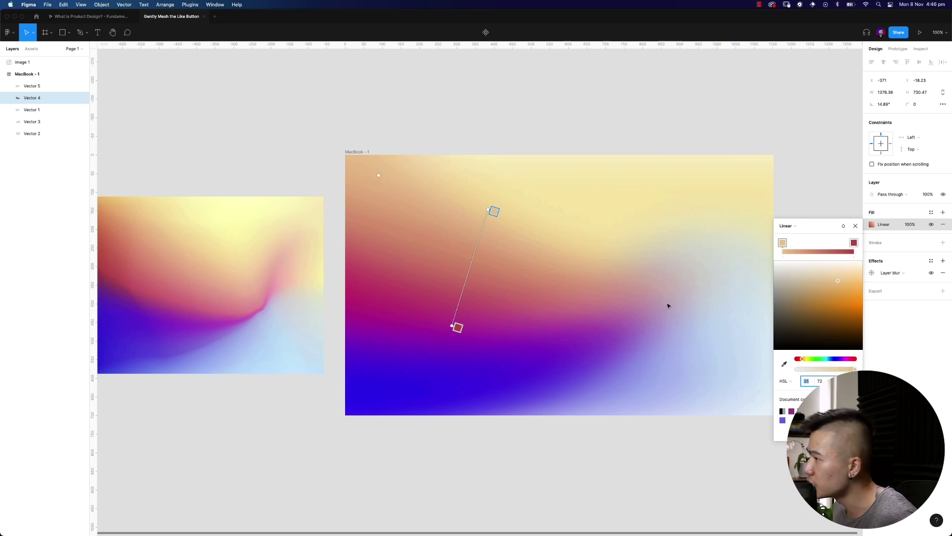
{"action": "key", "text": "Escape"}
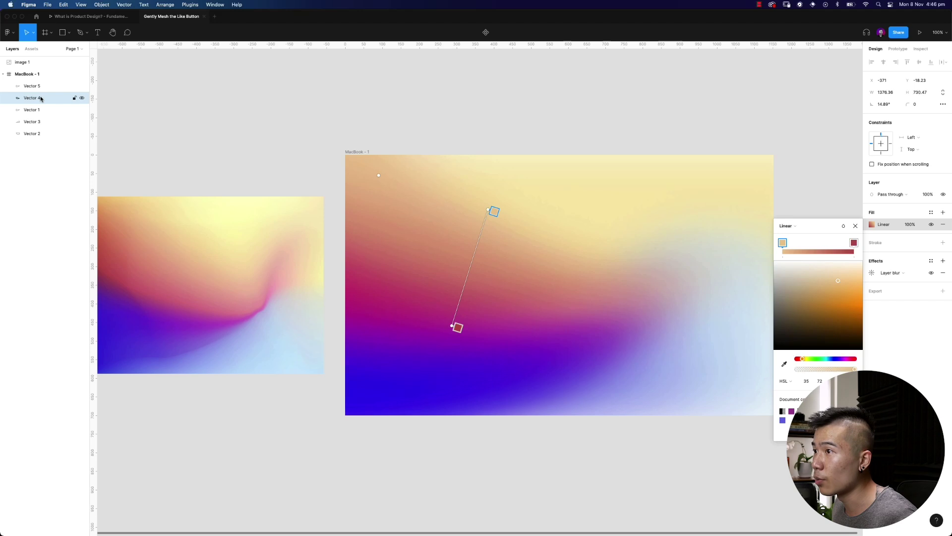
{"action": "key", "text": "Escape"}
{"action": "key", "text": "ctrl+d"}
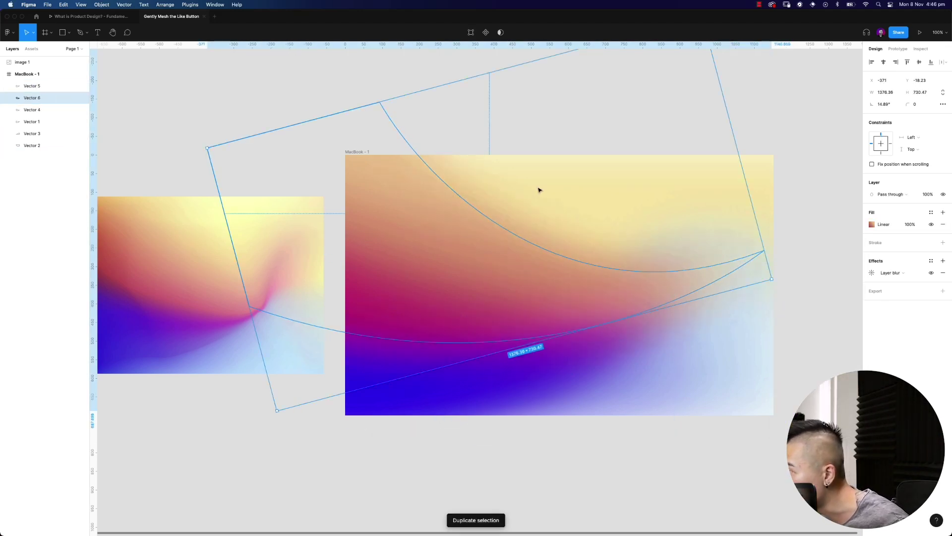
{"action": "left_click", "coordinate": [889, 195]}
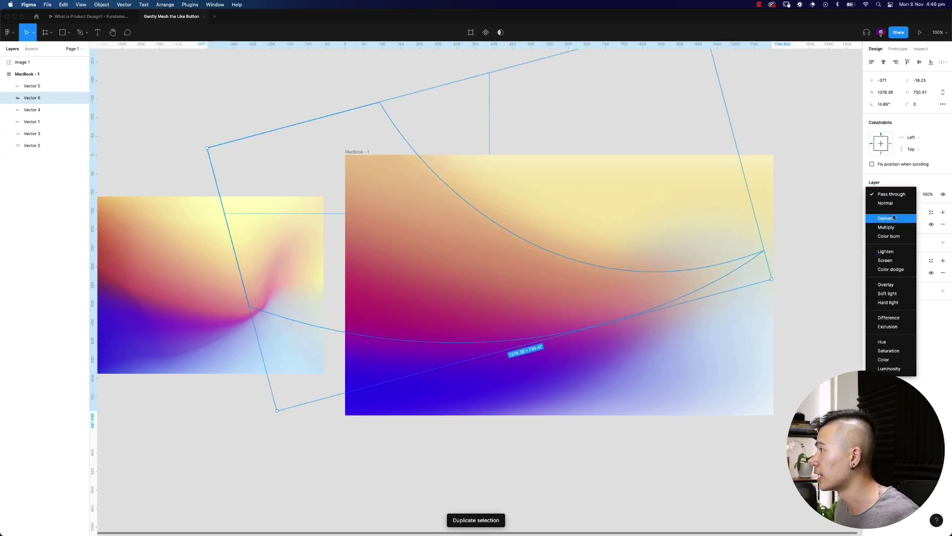
{"action": "left_click", "coordinate": [896, 289]}
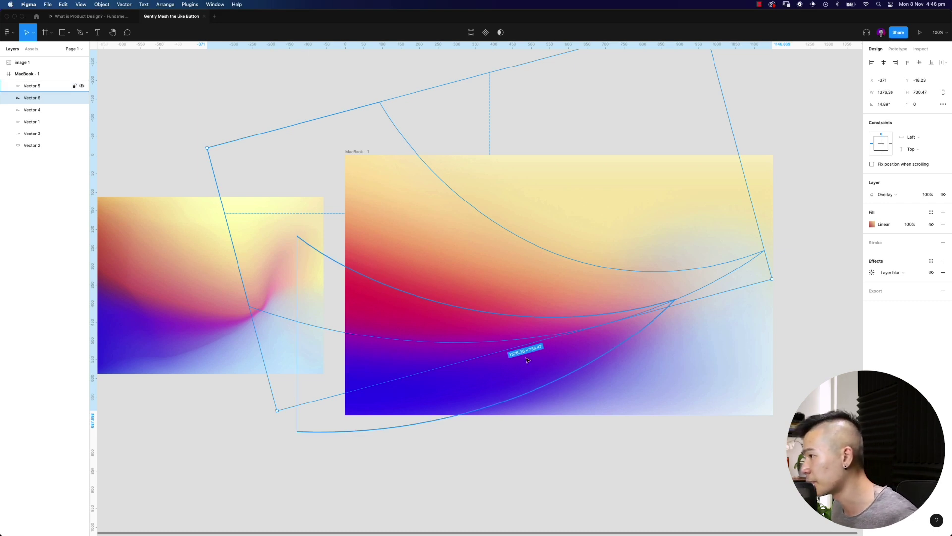
{"action": "left_click", "coordinate": [525, 451]}
Tilt the lower purple blob, Vector 5, slightly counterclockwise.
{"action": "scroll", "coordinate": [572, 435], "scroll_direction": "left", "scroll_amount": 3}
{"action": "scroll", "coordinate": [510, 430], "scroll_direction": "right", "scroll_amount": 3}
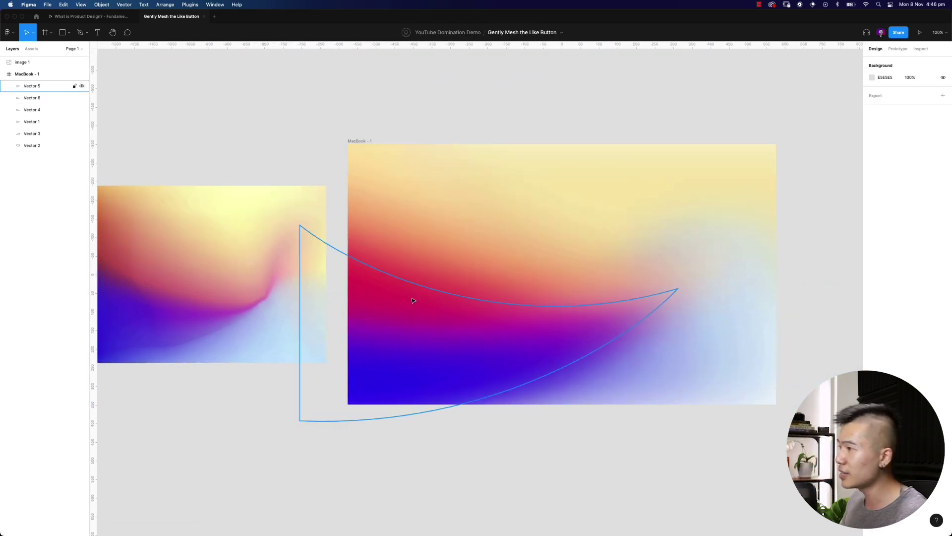
{"action": "left_click", "coordinate": [413, 300]}
{"action": "left_click_drag", "start_coordinate": [681, 423], "coordinate": [561, 350]}
{"action": "left_click", "coordinate": [776, 496]}
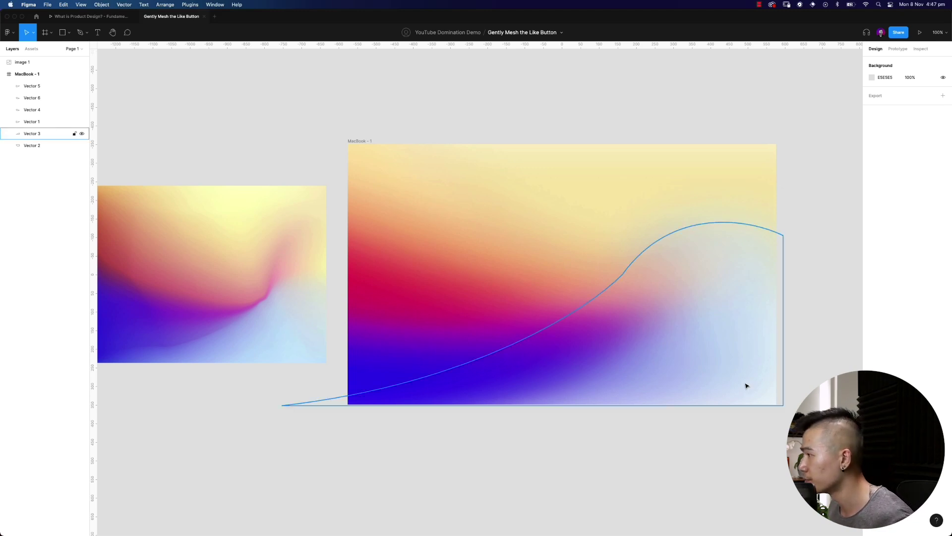
Drag the lower purple blob out of the MacBook - 1 frame onto the canvas.
{"action": "scroll", "coordinate": [571, 198], "scroll_direction": "right", "scroll_amount": 5}
{"action": "left_click", "coordinate": [527, 296]}
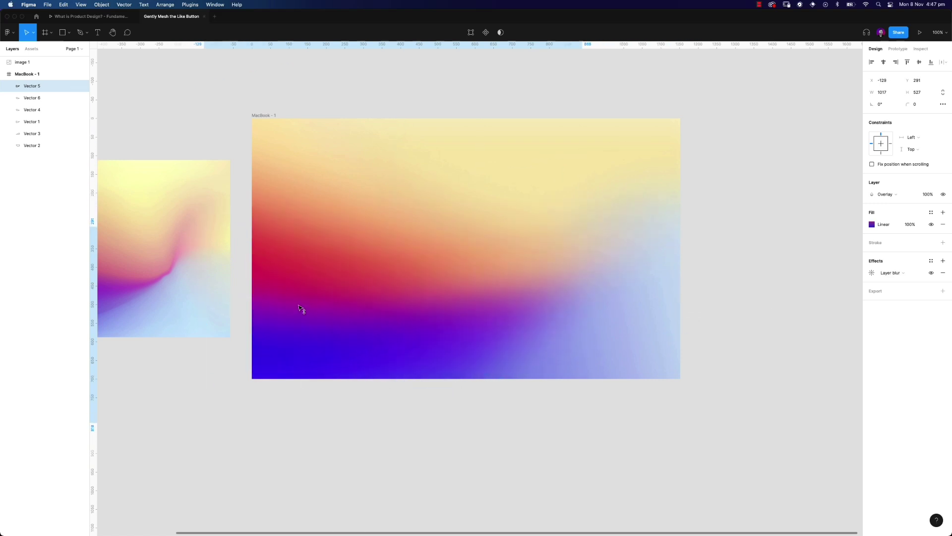
{"action": "left_click_drag", "start_coordinate": [300, 310], "coordinate": [151, 365]}
{"action": "scroll", "coordinate": [281, 219], "scroll_direction": "left", "scroll_amount": 5}
{"action": "left_click", "coordinate": [282, 218]}
{"action": "scroll", "coordinate": [281, 218], "scroll_direction": "right", "scroll_amount": 5}
{"action": "key", "text": "Escape"}
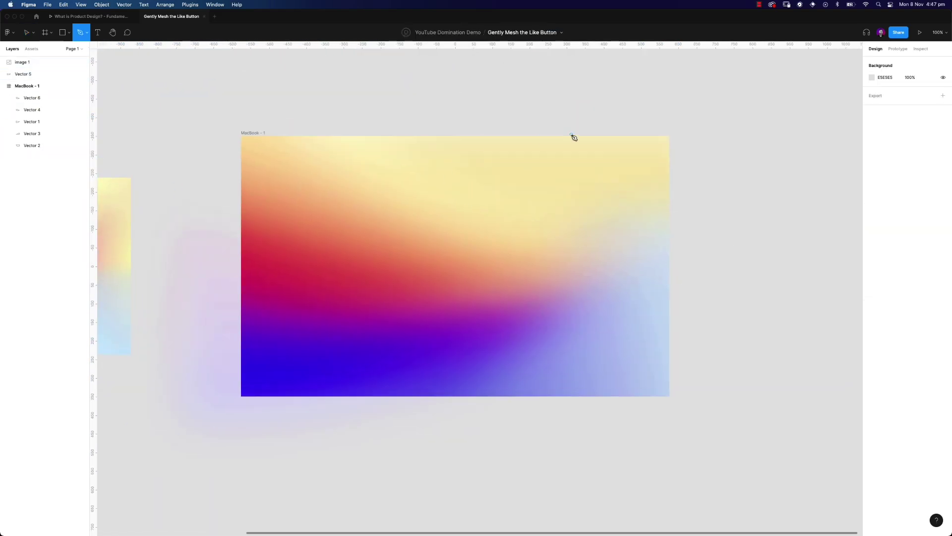
{"action": "key", "text": "ctrl+v"}
{"action": "left_click", "coordinate": [871, 196]}
{"action": "key", "text": "Escape"}
{"action": "key", "text": "Escape"}
{"action": "scroll", "coordinate": [436, 124], "scroll_direction": "down", "scroll_amount": 1}
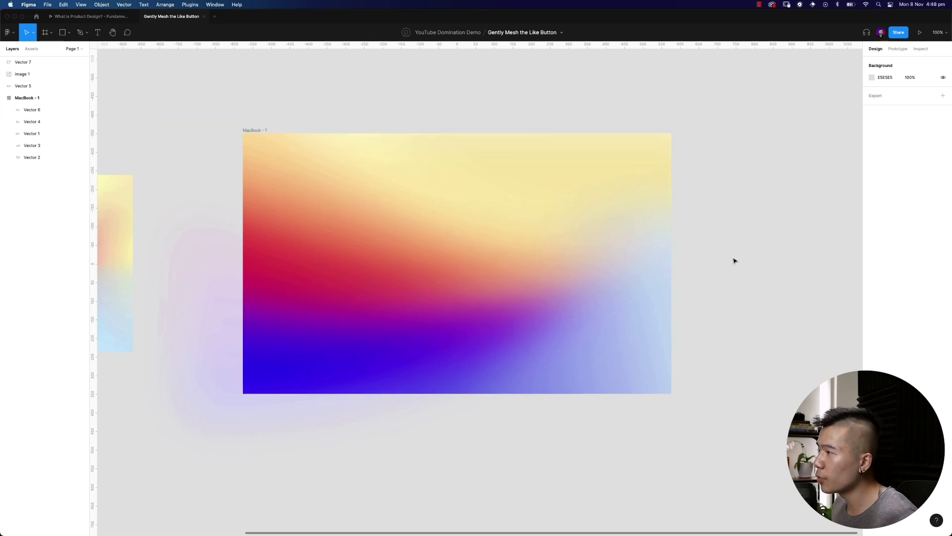
Duplicate the detached purple blob, then delete the extra copy.
{"action": "left_click", "coordinate": [511, 329]}
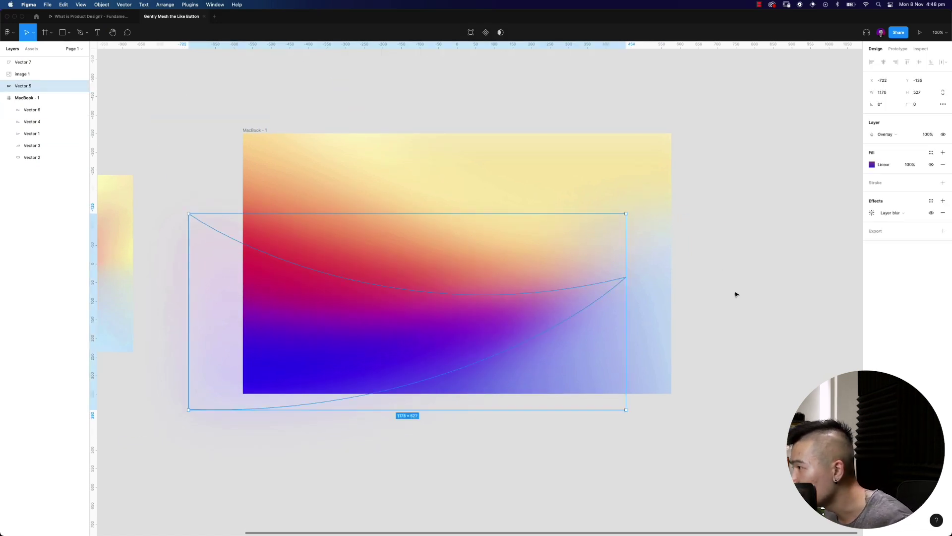
{"action": "left_click", "coordinate": [718, 295]}
{"action": "left_click", "coordinate": [460, 341]}
{"action": "key", "text": "super+d"}
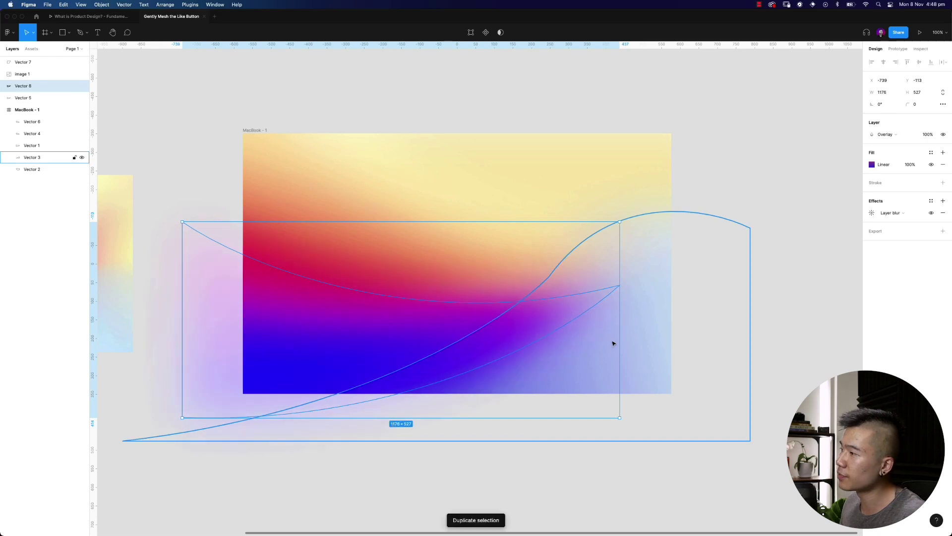
{"action": "key", "text": "Delete"}
{"action": "scroll", "coordinate": [230, 146], "scroll_direction": "up", "scroll_amount": 1}
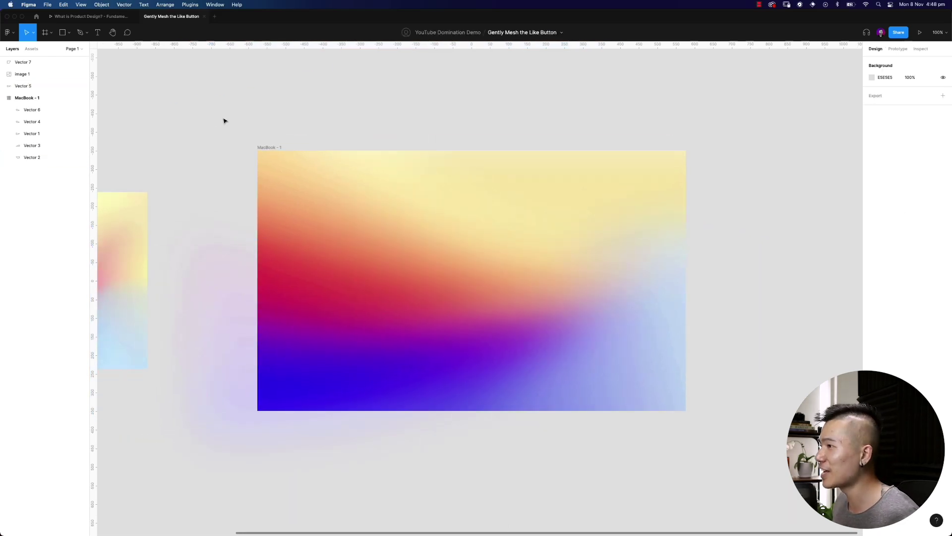
Duplicate MacBook - 1 into a second frame, MacBook - 2, and expand its layers.
{"action": "left_click", "coordinate": [269, 148]}
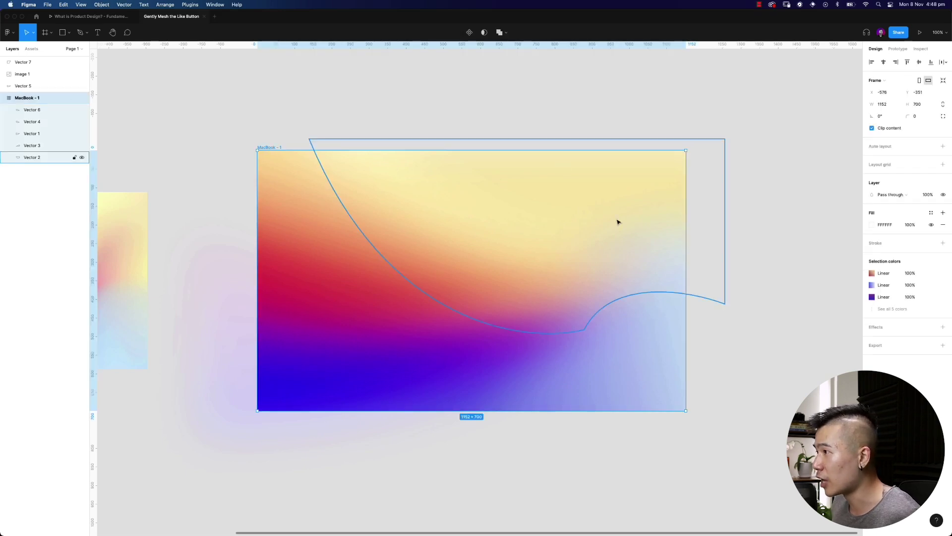
{"action": "scroll", "coordinate": [616, 219], "scroll_direction": "right", "scroll_amount": 3}
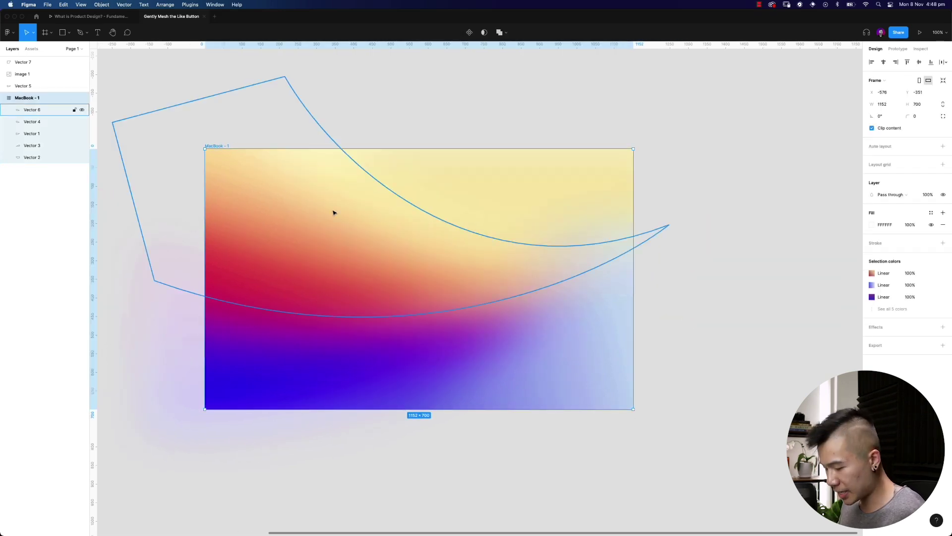
{"action": "key", "text": "super+d"}
{"action": "scroll", "coordinate": [337, 213], "scroll_direction": "right", "scroll_amount": 5}
{"action": "scroll", "coordinate": [329, 264], "scroll_direction": "left", "scroll_amount": 4}
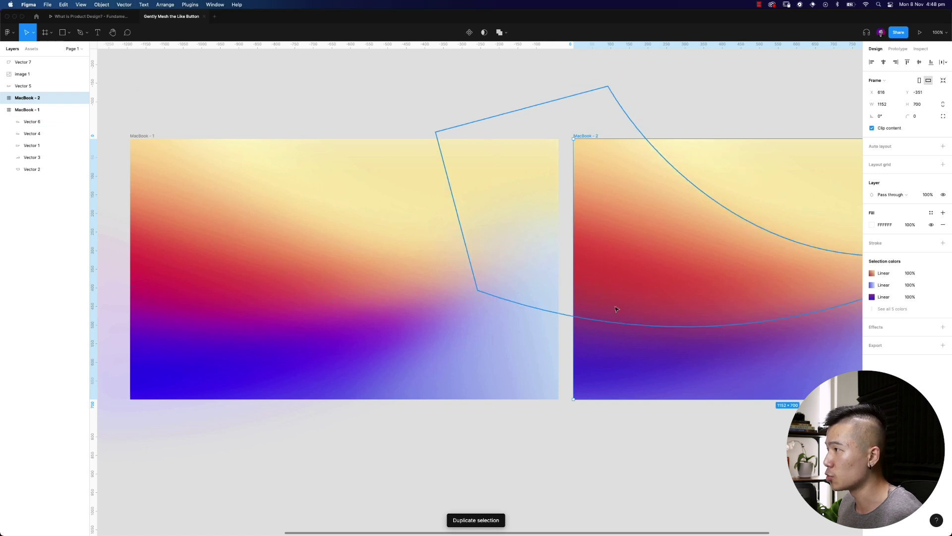
{"action": "scroll", "coordinate": [436, 229], "scroll_direction": "right", "scroll_amount": 5}
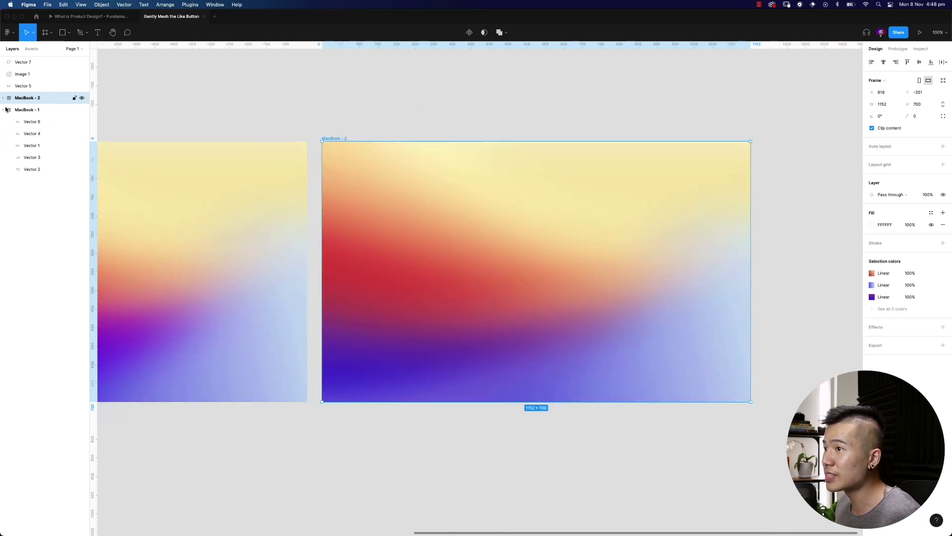
{"action": "left_click", "coordinate": [3, 110]}
{"action": "left_click", "coordinate": [4, 109]}
{"action": "left_click", "coordinate": [3, 98]}
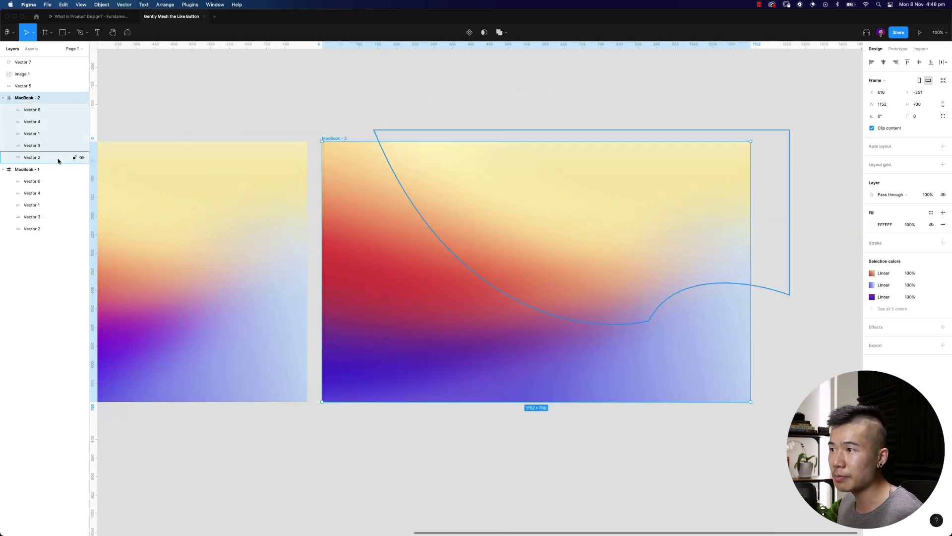
In MacBook - 2, shift the yellow Vector 2 left, lighten it to F8F1D2, enlarge to 1308×611.
{"action": "left_click", "coordinate": [472, 291]}
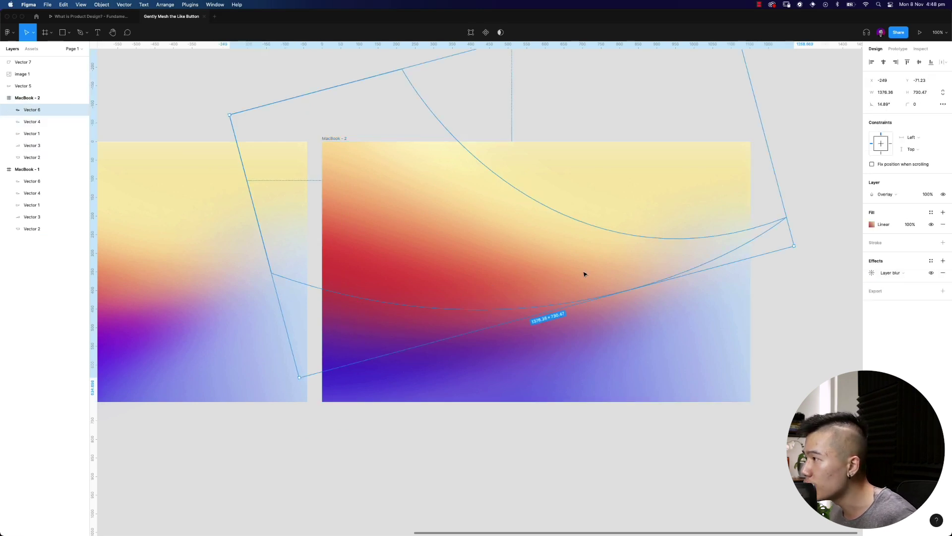
{"action": "left_click_drag", "start_coordinate": [584, 274], "coordinate": [463, 292]}
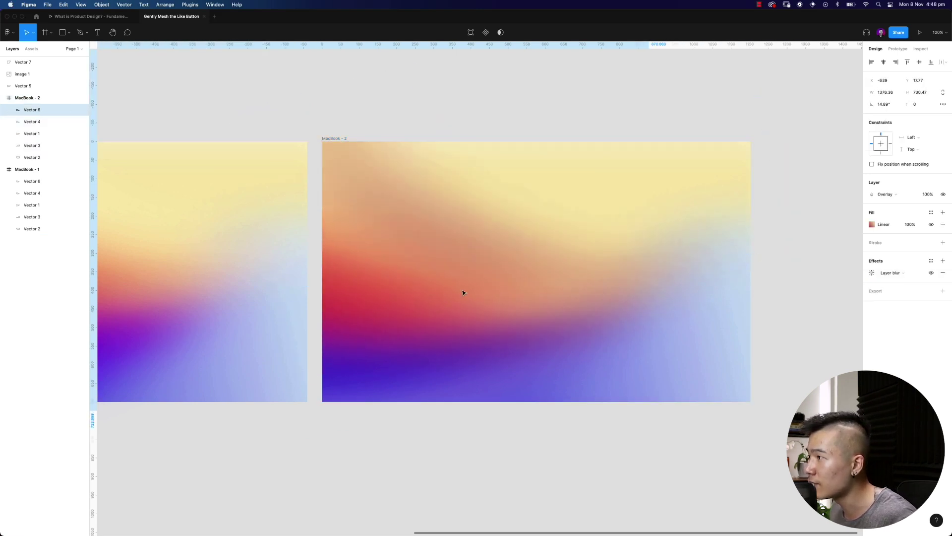
{"action": "key", "text": "ctrl+z"}
{"action": "left_click_drag", "start_coordinate": [736, 242], "coordinate": [670, 269]}
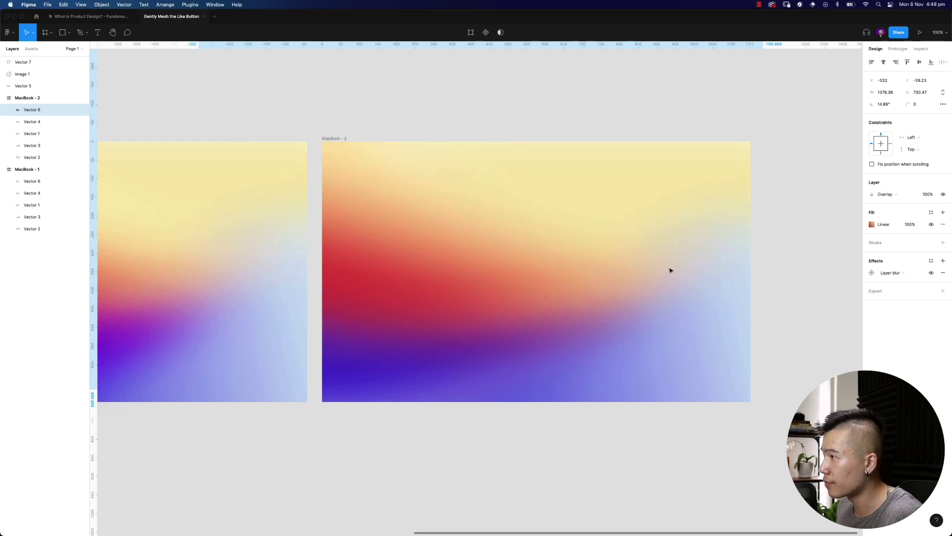
{"action": "key", "text": "super+z"}
{"action": "left_click", "coordinate": [603, 187]}
{"action": "left_click_drag", "start_coordinate": [603, 187], "coordinate": [547, 189]}
{"action": "left_click", "coordinate": [871, 224]}
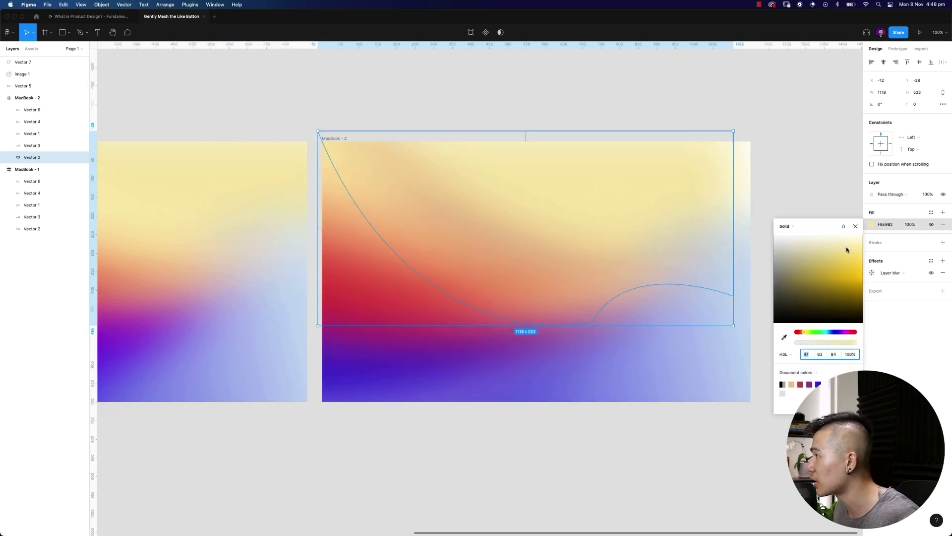
{"action": "left_click_drag", "start_coordinate": [846, 248], "coordinate": [843, 245]}
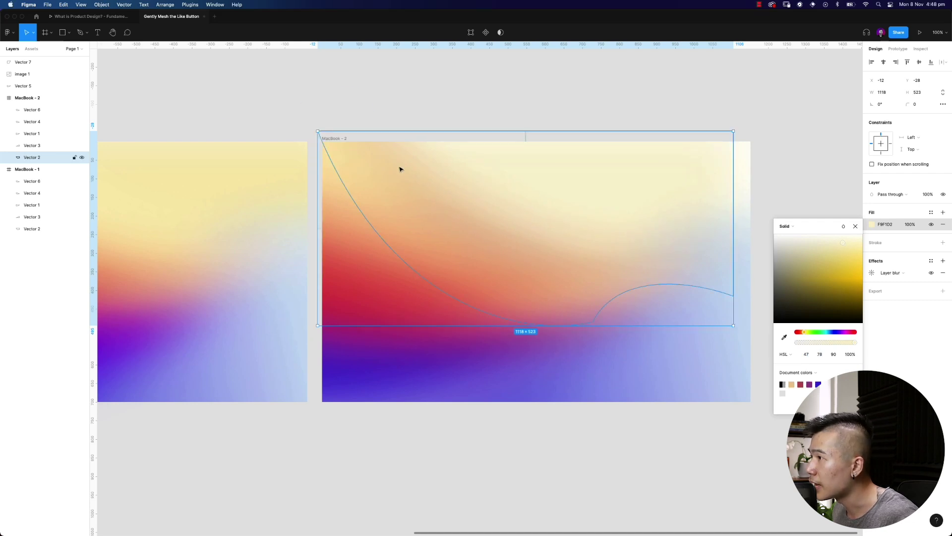
{"action": "left_click_drag", "start_coordinate": [734, 132], "coordinate": [782, 121]}
Enlarge Vector 1 to 1233×639, rotate it about 9°, and move it down-left.
{"action": "left_click", "coordinate": [378, 279]}
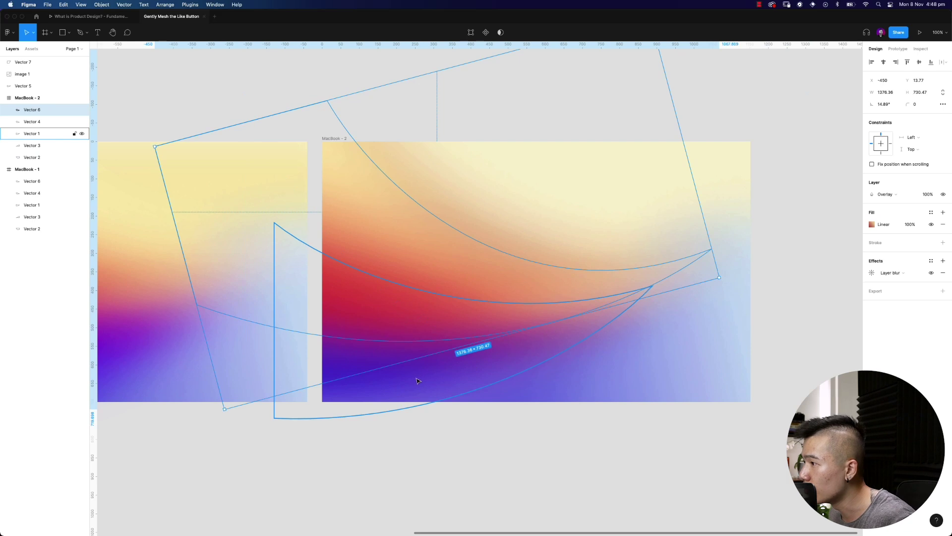
{"action": "left_click", "coordinate": [441, 381]}
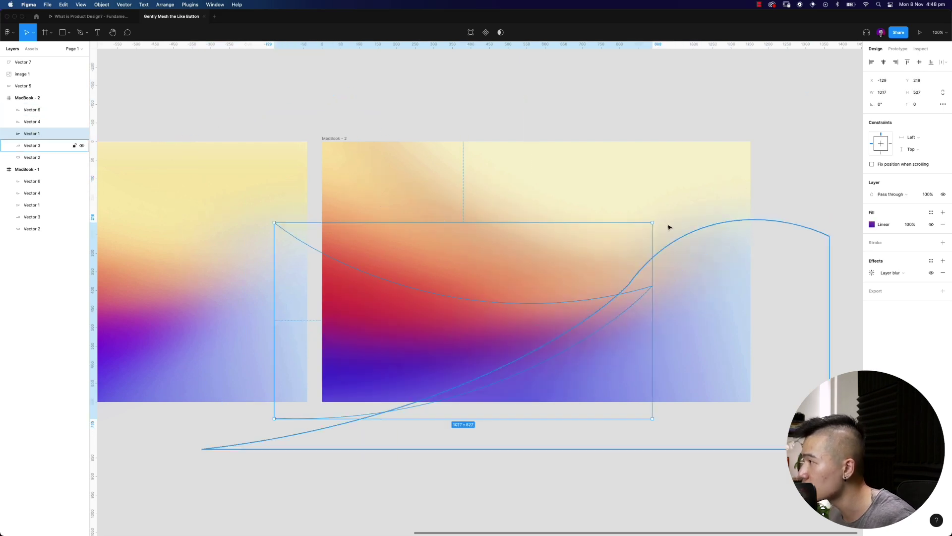
{"action": "left_click_drag", "start_coordinate": [653, 223], "coordinate": [733, 180]}
{"action": "left_click_drag", "start_coordinate": [736, 419], "coordinate": [763, 389]}
{"action": "left_click_drag", "start_coordinate": [514, 327], "coordinate": [498, 358]}
Shift Vector 3 down-right, then move Vector 6 and rotate it to about 29°.
{"action": "left_click", "coordinate": [735, 379]}
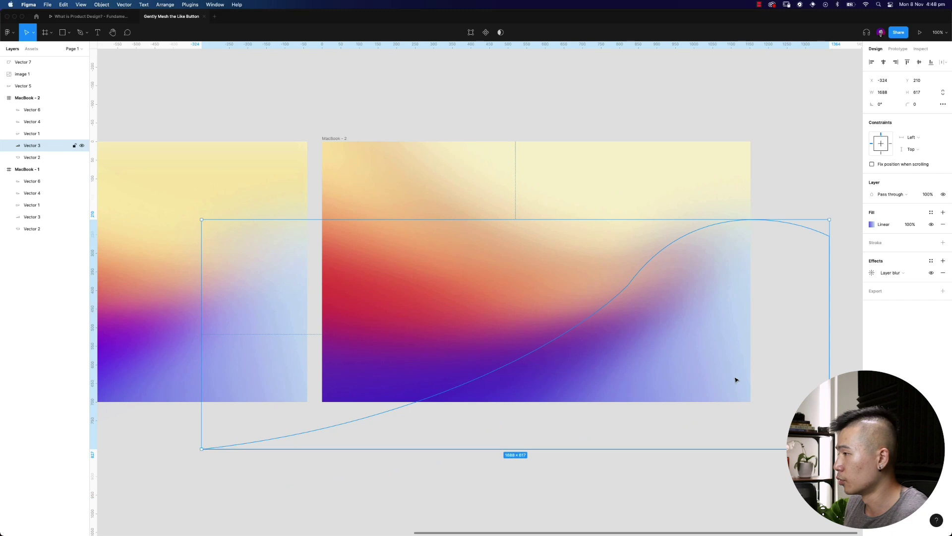
{"action": "left_click_drag", "start_coordinate": [729, 373], "coordinate": [733, 384]}
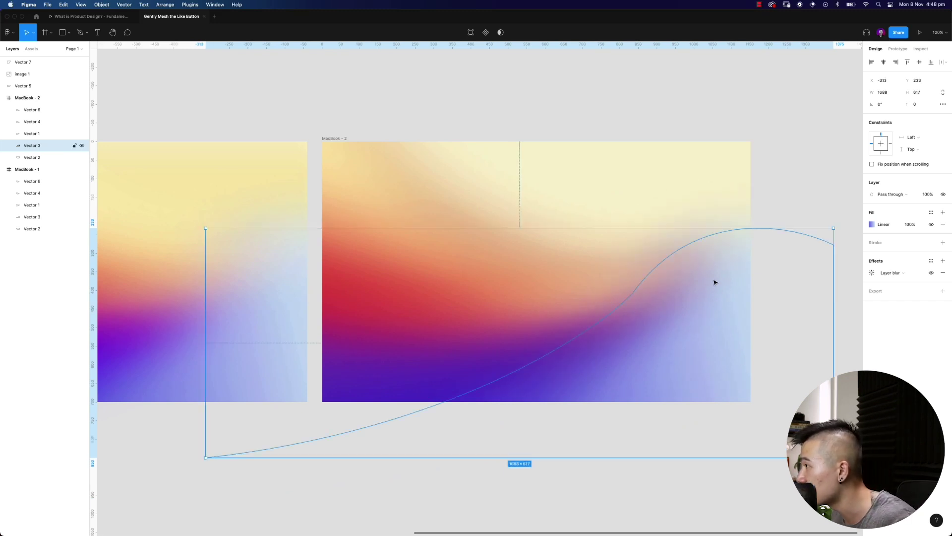
{"action": "left_click_drag", "start_coordinate": [714, 281], "coordinate": [727, 314]}
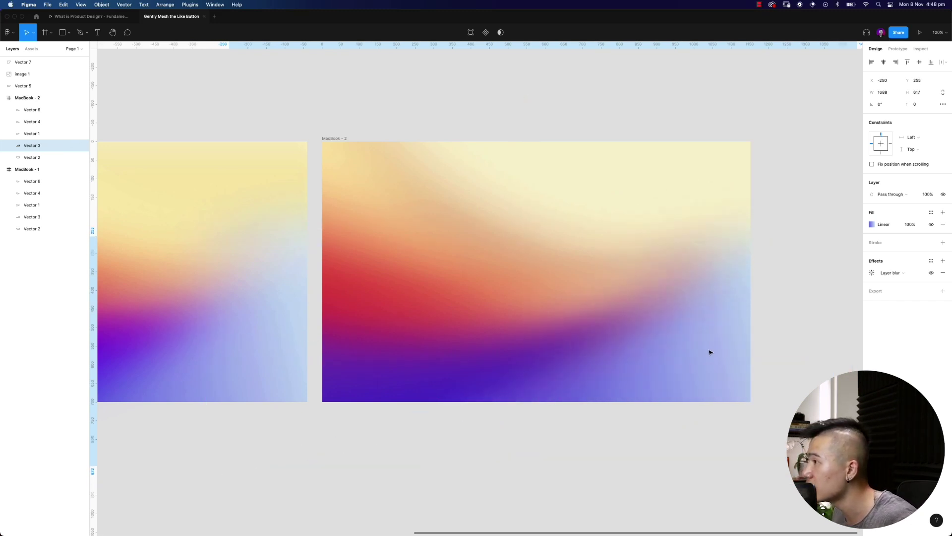
{"action": "left_click", "coordinate": [481, 260]}
{"action": "left_click_drag", "start_coordinate": [368, 194], "coordinate": [360, 241]}
{"action": "mouse_move", "coordinate": [714, 317]}
{"action": "left_mouse_down"}
{"action": "mouse_move", "coordinate": [685, 260]}
{"action": "mouse_move", "coordinate": [719, 313]}
{"action": "mouse_move", "coordinate": [714, 326]}
{"action": "left_mouse_up"}
{"action": "left_click_drag", "start_coordinate": [754, 282], "coordinate": [746, 257]}
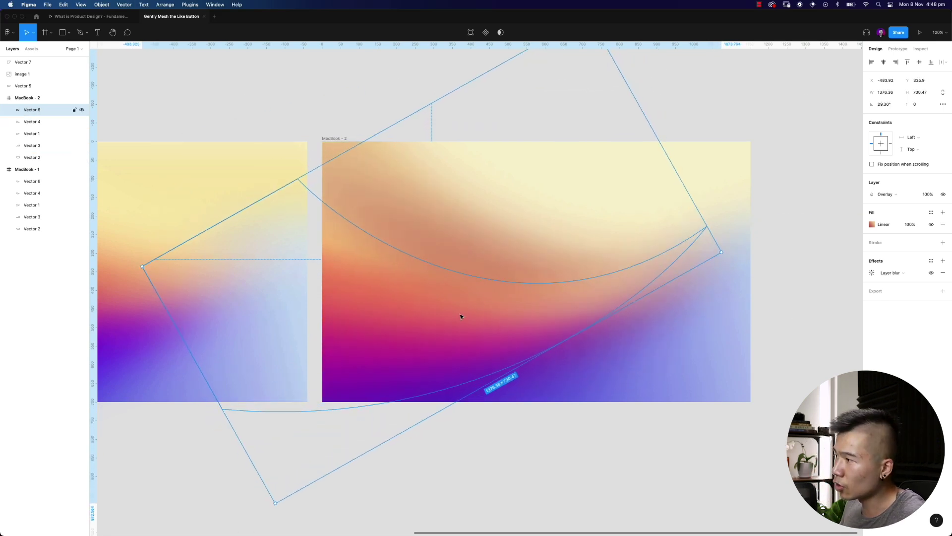
{"action": "left_click_drag", "start_coordinate": [461, 316], "coordinate": [504, 292]}
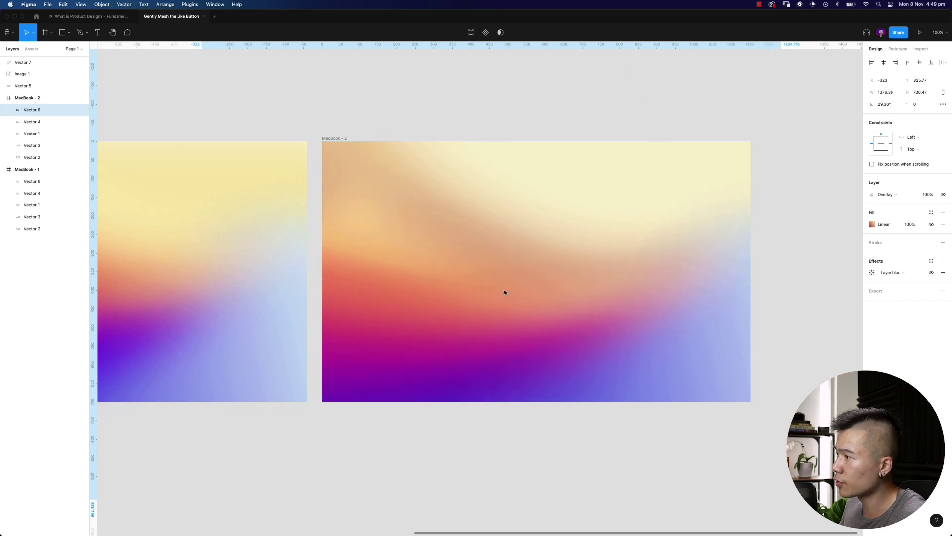
Try moving Vector 4, cancel with Esc, and zoom back onto both MacBook frames.
{"action": "left_click", "coordinate": [409, 201]}
{"action": "left_click_drag", "start_coordinate": [427, 187], "coordinate": [641, 142]}
{"action": "key", "text": "Escape"}
{"action": "scroll", "coordinate": [640, 142], "scroll_direction": "down", "scroll_amount": 5}
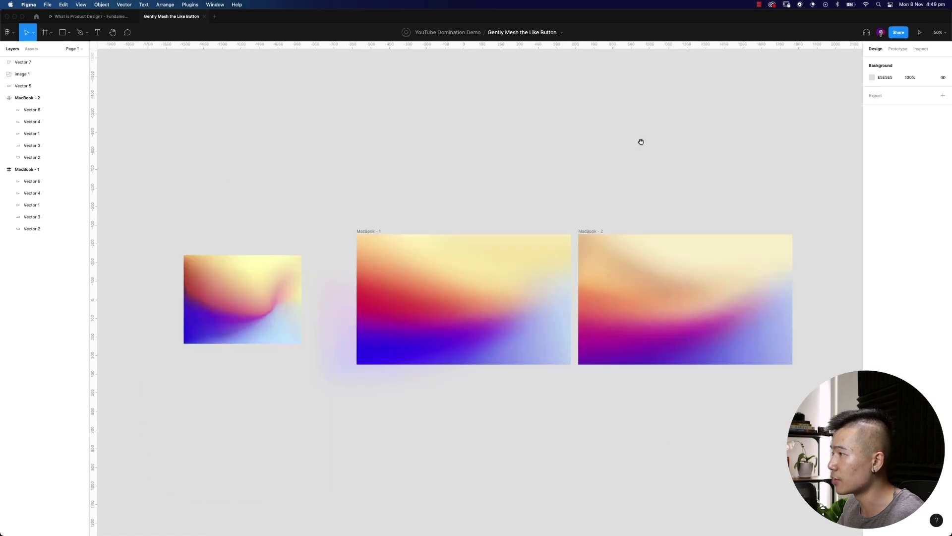
{"action": "scroll", "coordinate": [559, 196], "scroll_direction": "right", "scroll_amount": 3}
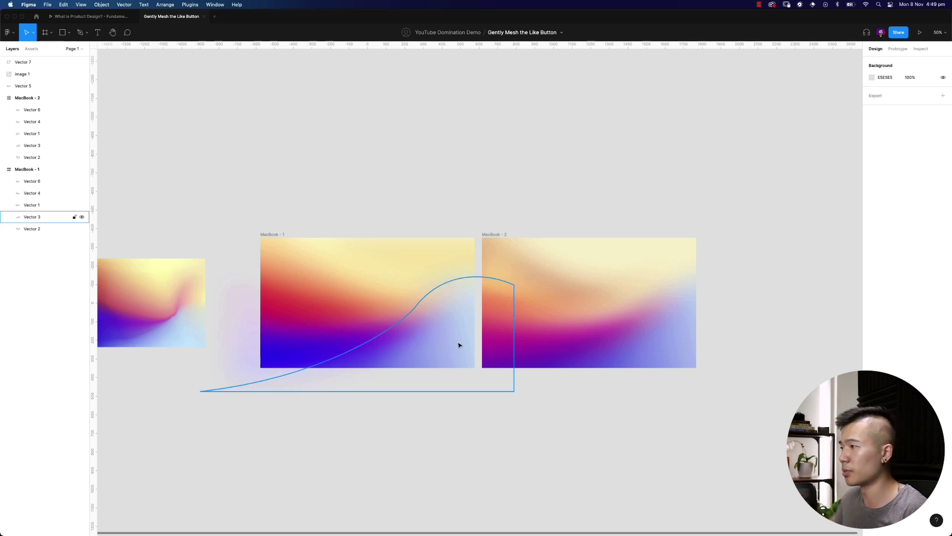
{"action": "key", "text": "super+equal"}
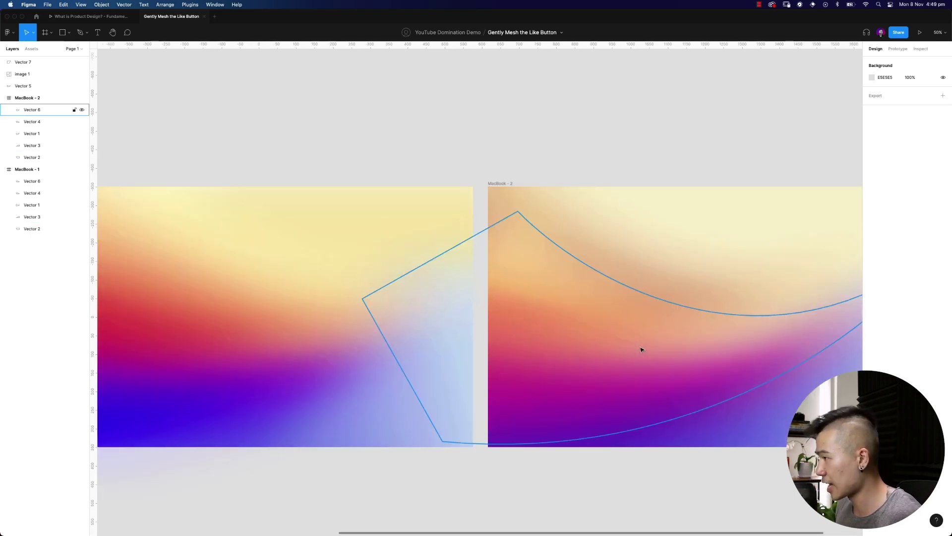
{"action": "scroll", "coordinate": [633, 344], "scroll_direction": "left", "scroll_amount": 3}
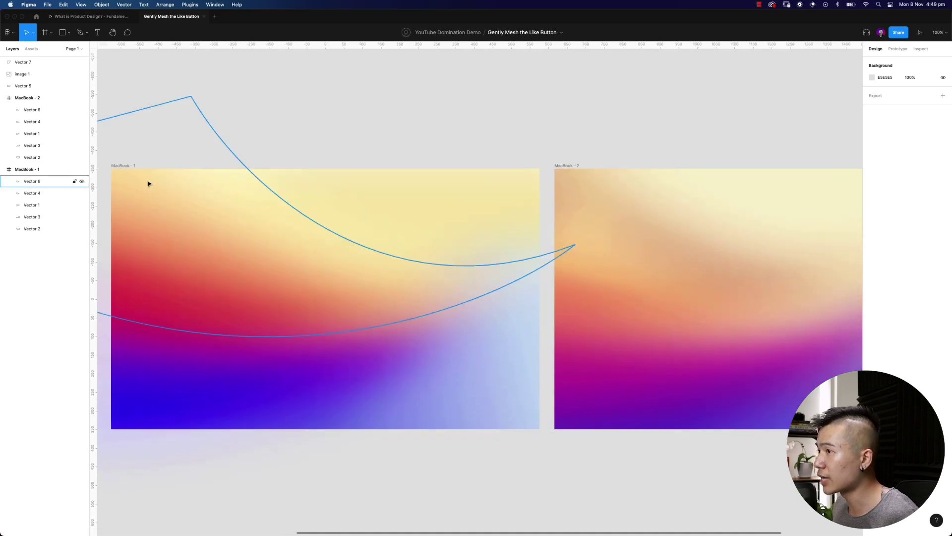
Connect MacBook - 1 to MacBook - 2 with an After delay trigger of 1ms.
{"action": "left_click", "coordinate": [124, 166]}
{"action": "key", "text": "shift+e"}
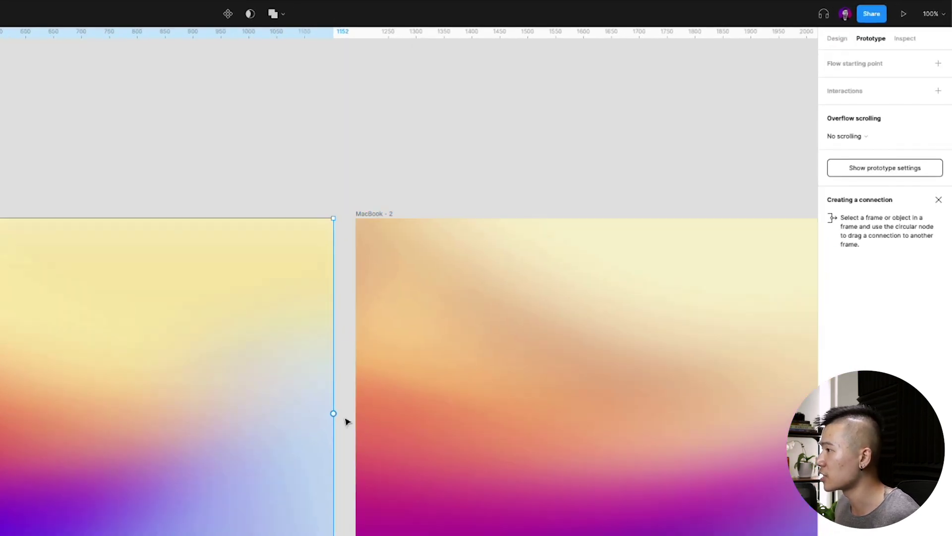
{"action": "left_click_drag", "start_coordinate": [333, 413], "coordinate": [380, 417]}
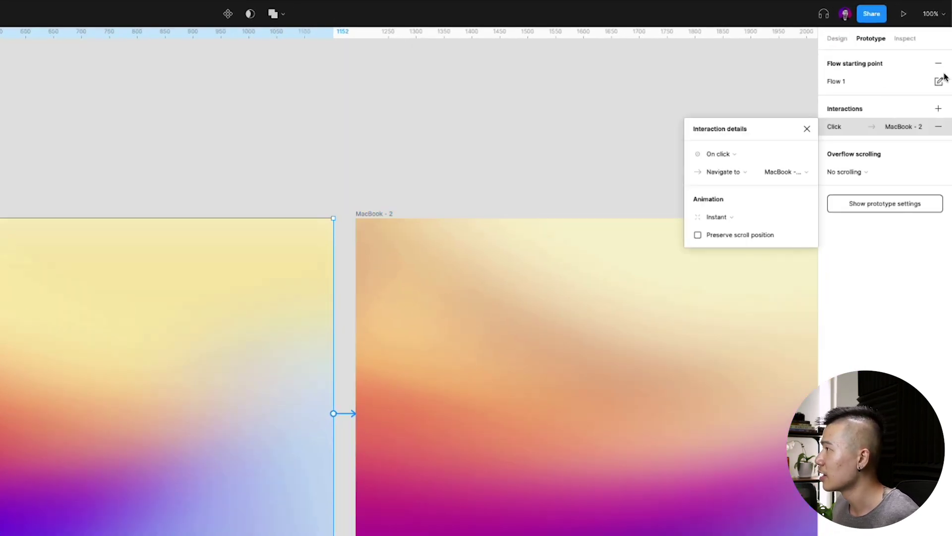
{"action": "left_click", "coordinate": [719, 153]}
{"action": "left_click", "coordinate": [739, 293]}
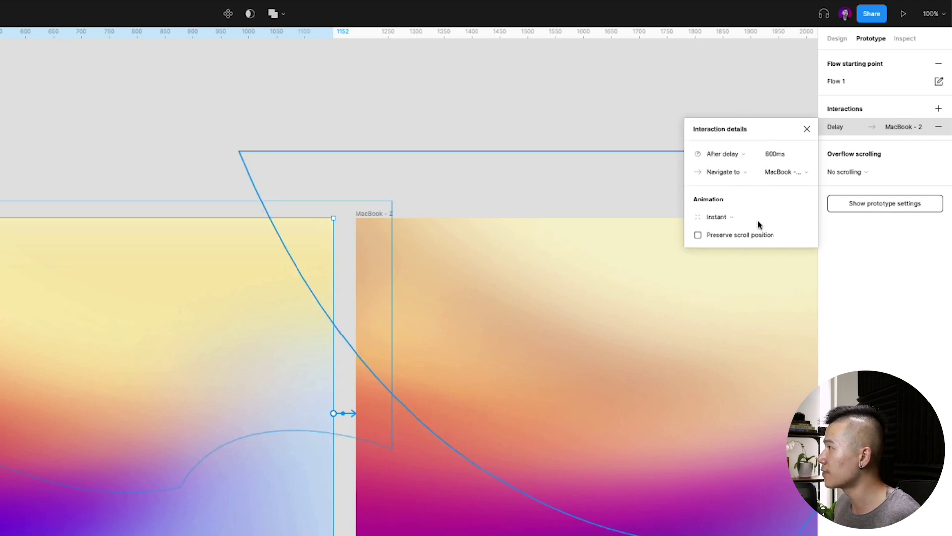
{"action": "left_click", "coordinate": [790, 160]}
{"action": "type", "text": "4"}
{"action": "key", "text": "Tab"}
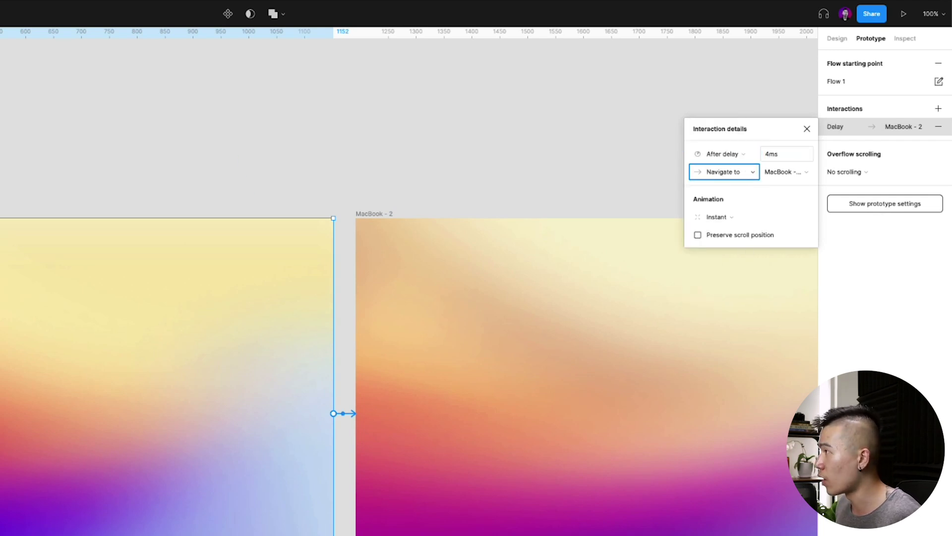
{"action": "left_click", "coordinate": [791, 159]}
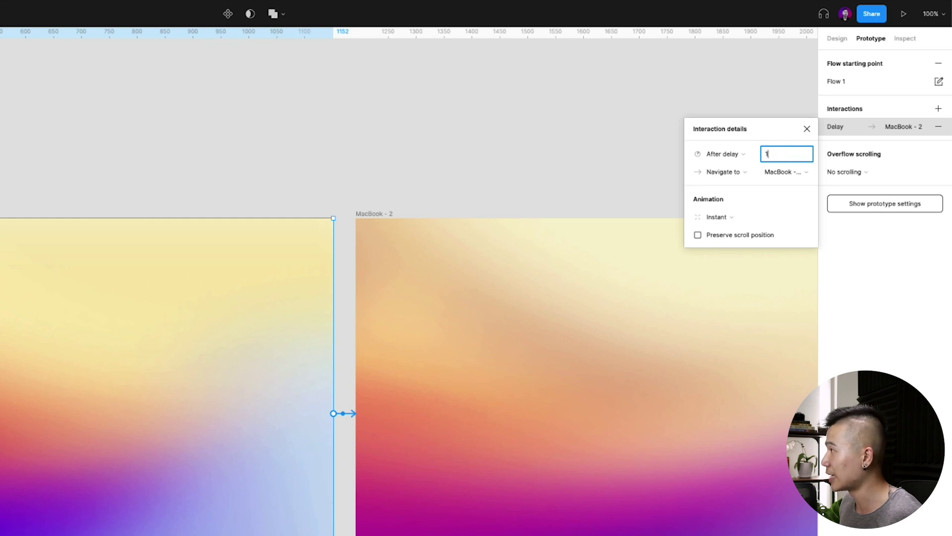
{"action": "type", "text": "1"}
{"action": "key", "text": "Tab"}
Make the transition Smart animate with a 2500ms duration.
{"action": "left_click", "coordinate": [725, 216]}
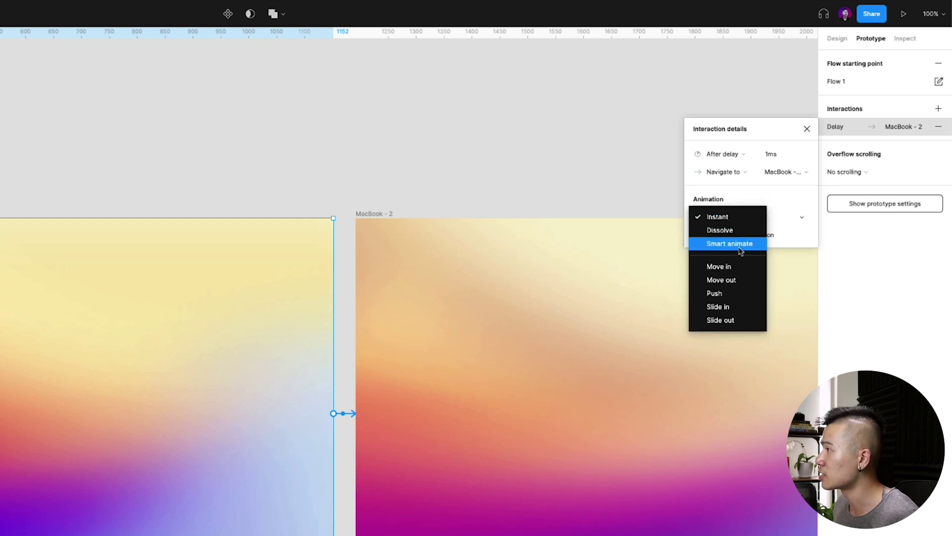
{"action": "left_click", "coordinate": [740, 248]}
{"action": "left_click", "coordinate": [785, 240]}
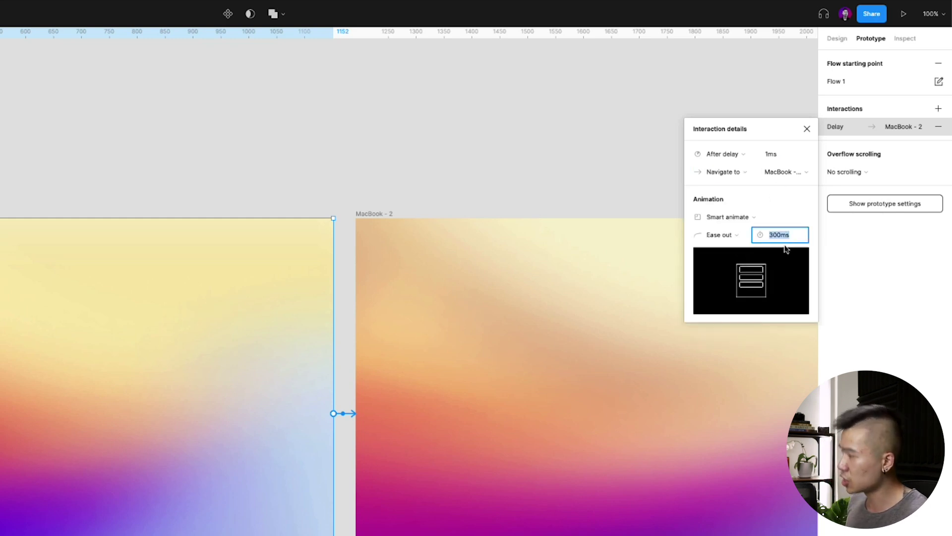
{"action": "type", "text": "25"}
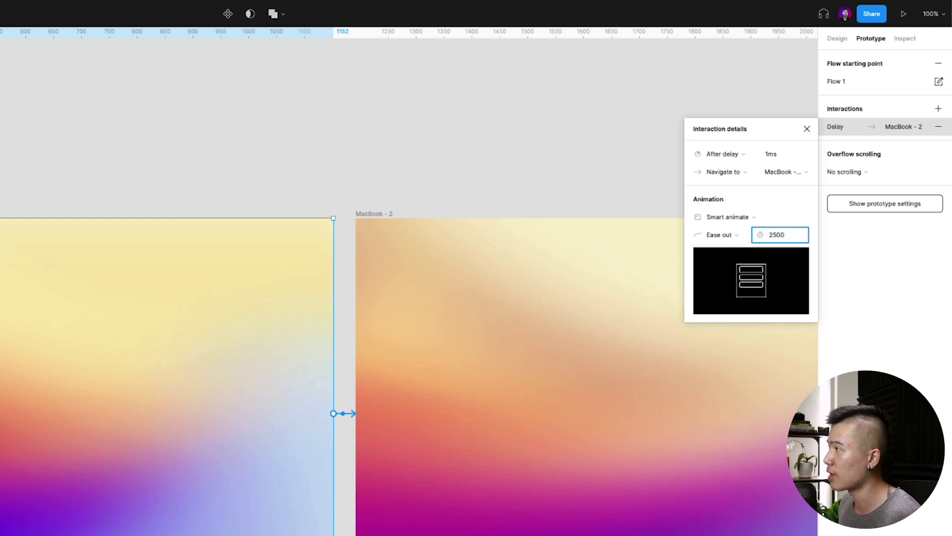
{"action": "type", "text": "00"}
{"action": "key", "text": "Return"}
{"action": "left_click", "coordinate": [327, 134]}
{"action": "key", "text": "minus"}
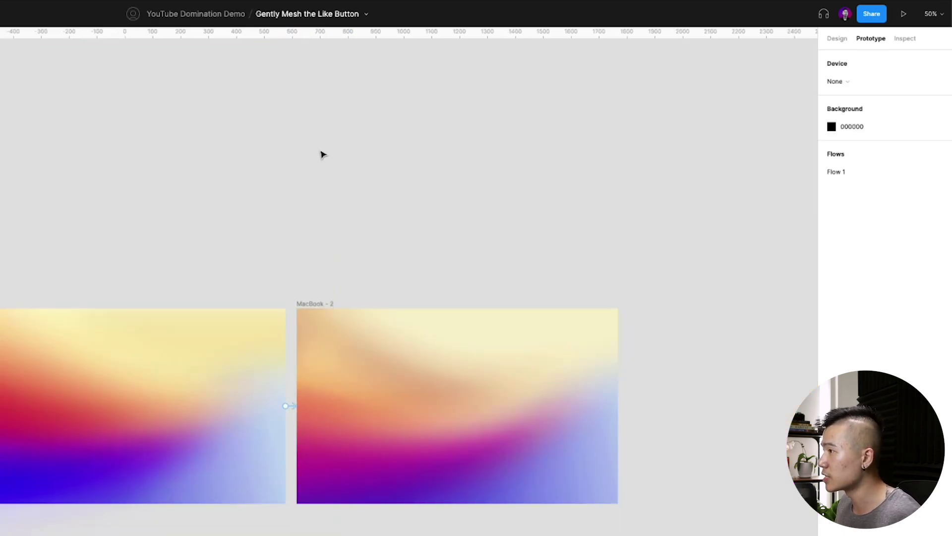
Link MacBook - 2 back to MacBook - 1, triggered After delay at 1ms.
{"action": "left_click", "coordinate": [330, 307]}
{"action": "left_click_drag", "start_coordinate": [618, 406], "coordinate": [253, 388]}
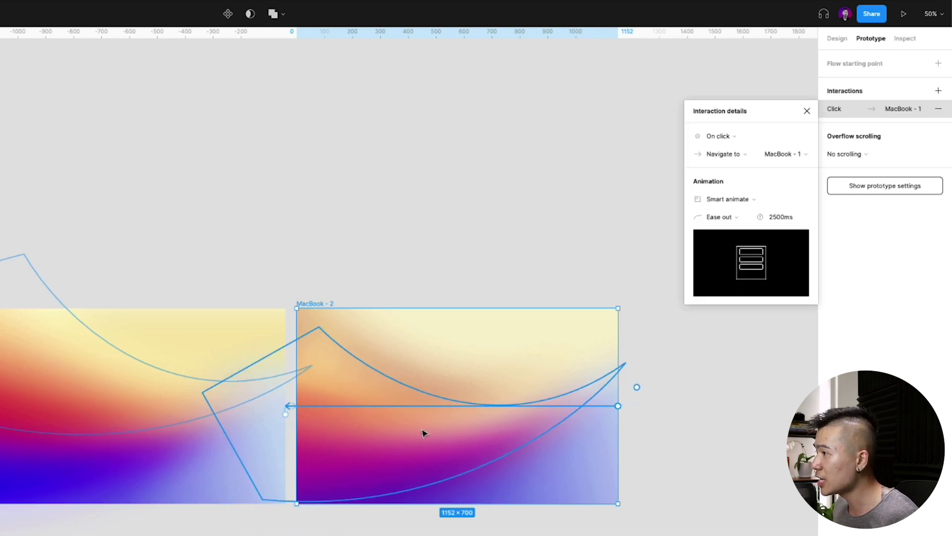
{"action": "left_click", "coordinate": [717, 136]}
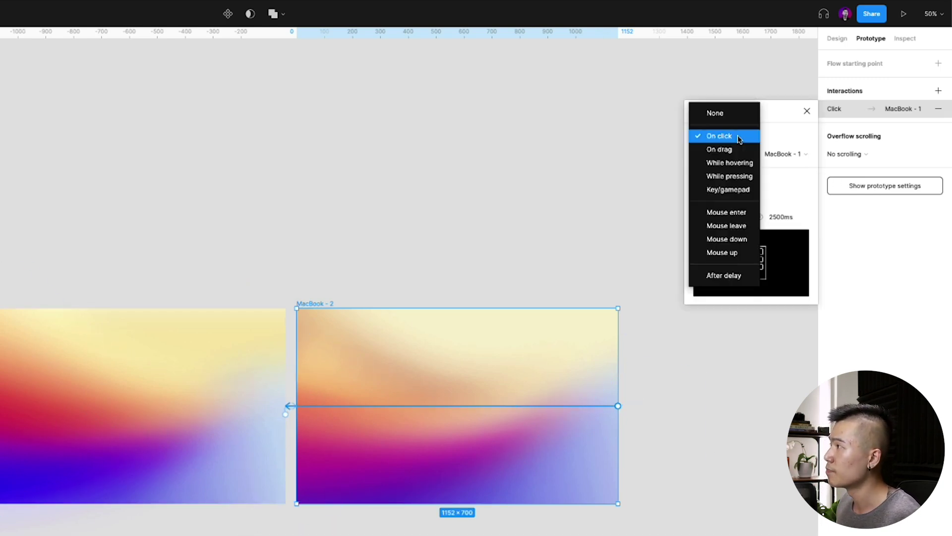
{"action": "left_click", "coordinate": [725, 275]}
{"action": "left_click", "coordinate": [783, 139]}
{"action": "type", "text": "1"}
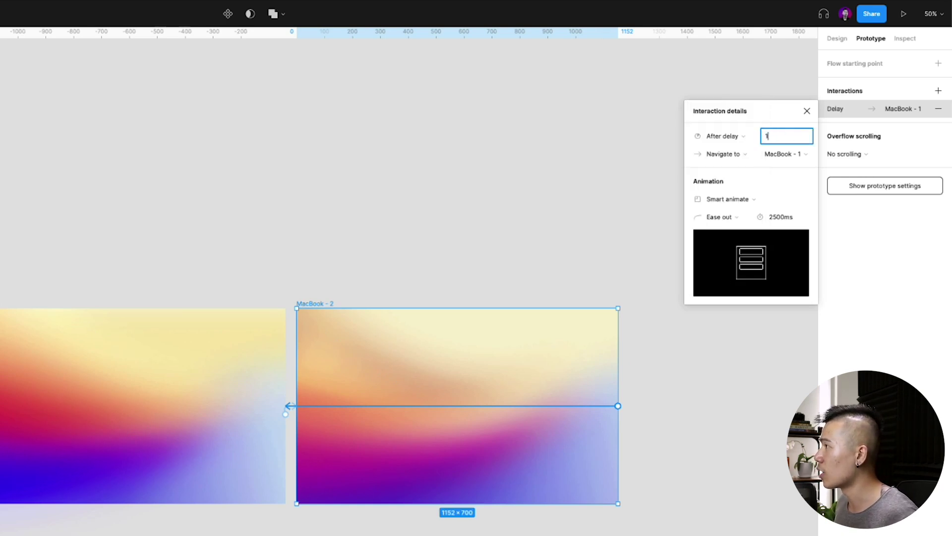
{"action": "key", "text": "Tab"}
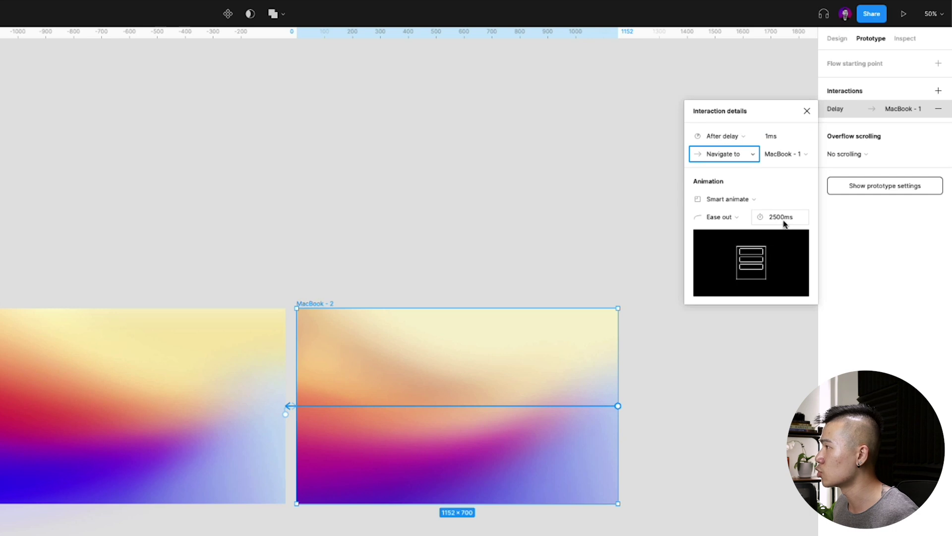
{"action": "left_click", "coordinate": [366, 240]}
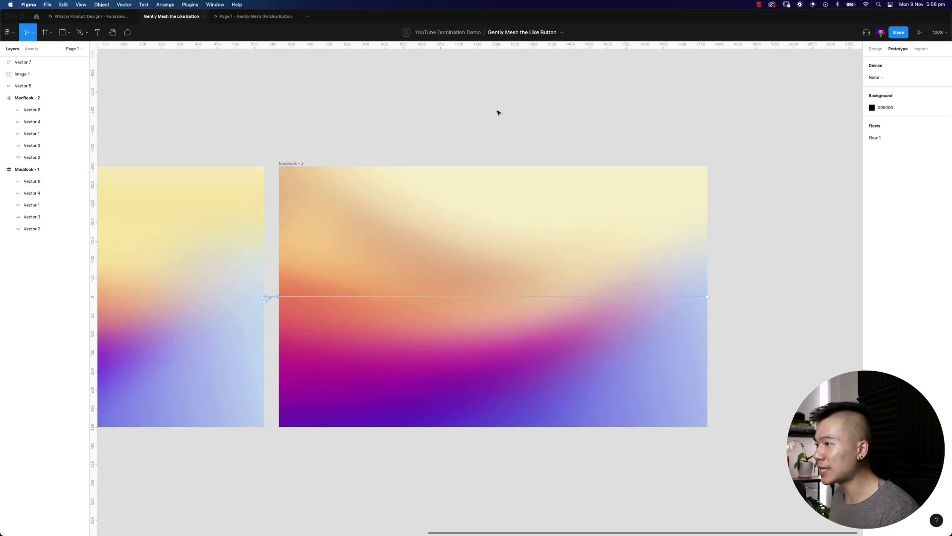
Set both the forward and the return transitions to Ease in and out.
{"action": "scroll", "coordinate": [440, 272], "scroll_direction": "left", "scroll_amount": 5}
{"action": "left_click", "coordinate": [440, 272]}
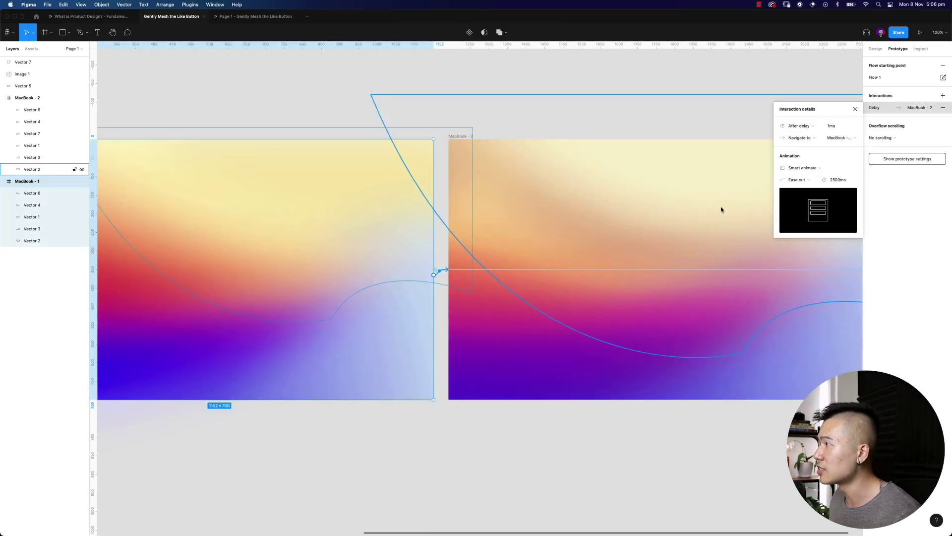
{"action": "left_click", "coordinate": [811, 180]}
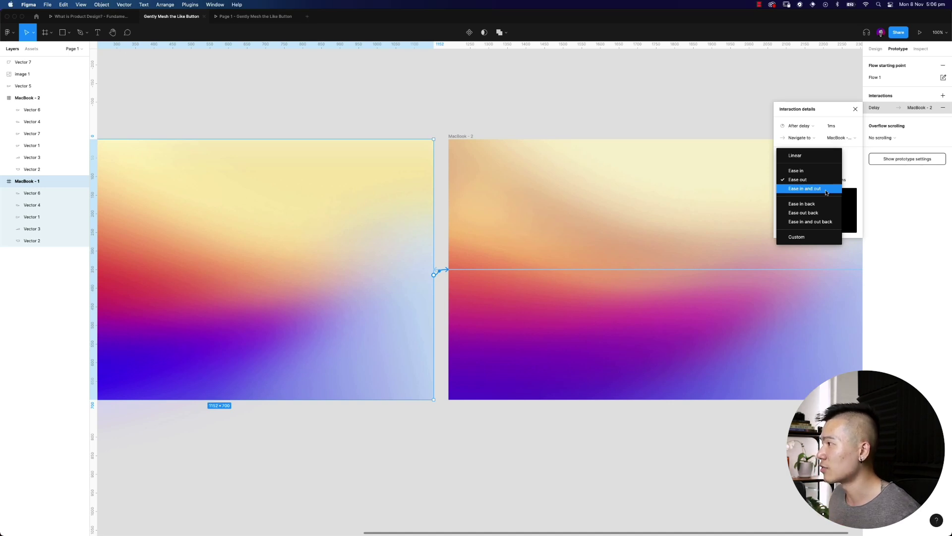
{"action": "left_click", "coordinate": [826, 192]}
{"action": "left_click", "coordinate": [608, 271]}
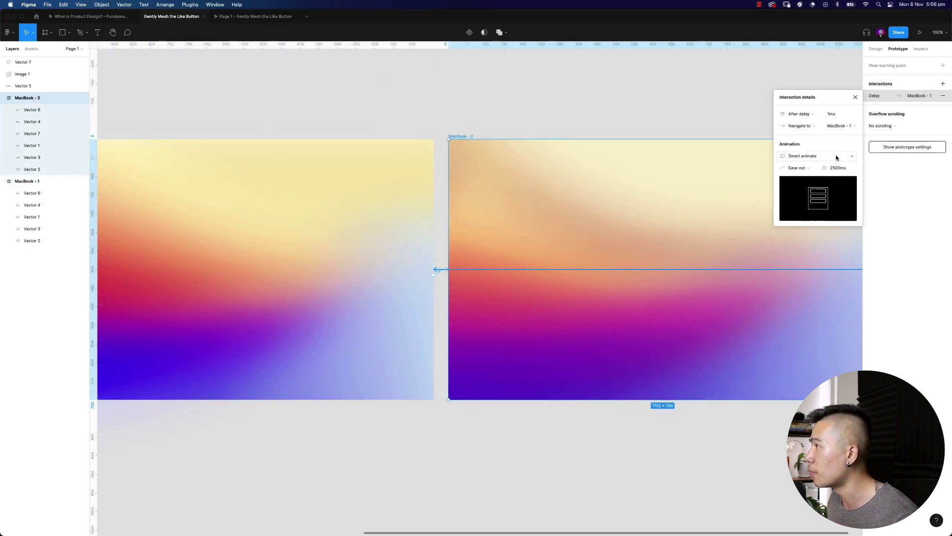
{"action": "left_click", "coordinate": [803, 167]}
{"action": "left_click", "coordinate": [813, 178]}
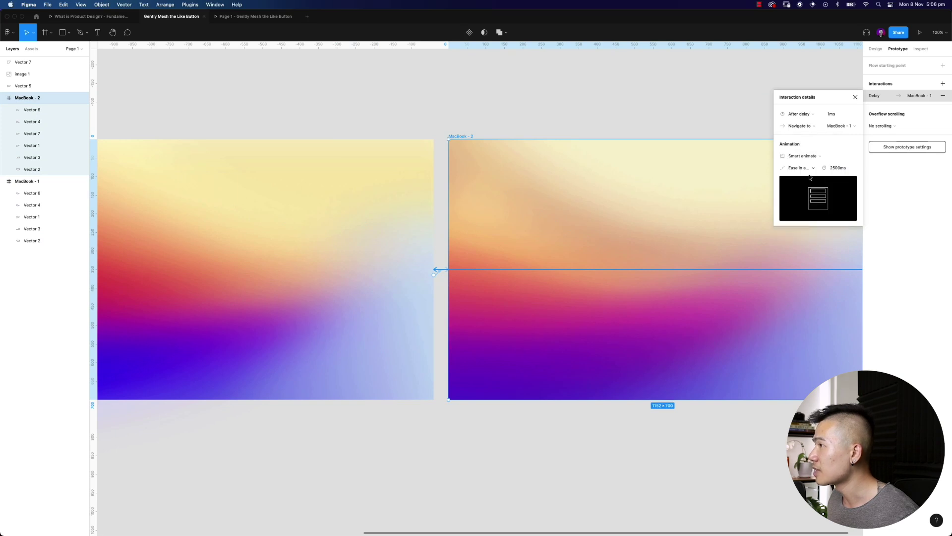
{"action": "left_click", "coordinate": [483, 120]}
Launch the prototype presentation of Flow 1 with Cmd+Alt+Return.
{"action": "scroll", "coordinate": [477, 91], "scroll_direction": "left", "scroll_amount": 2}
{"action": "key", "text": "super+alt+Return"}
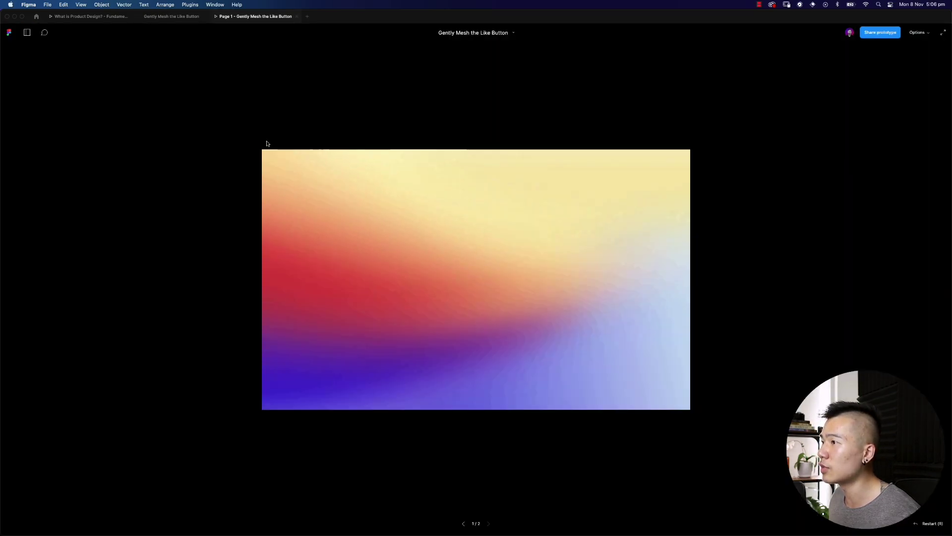